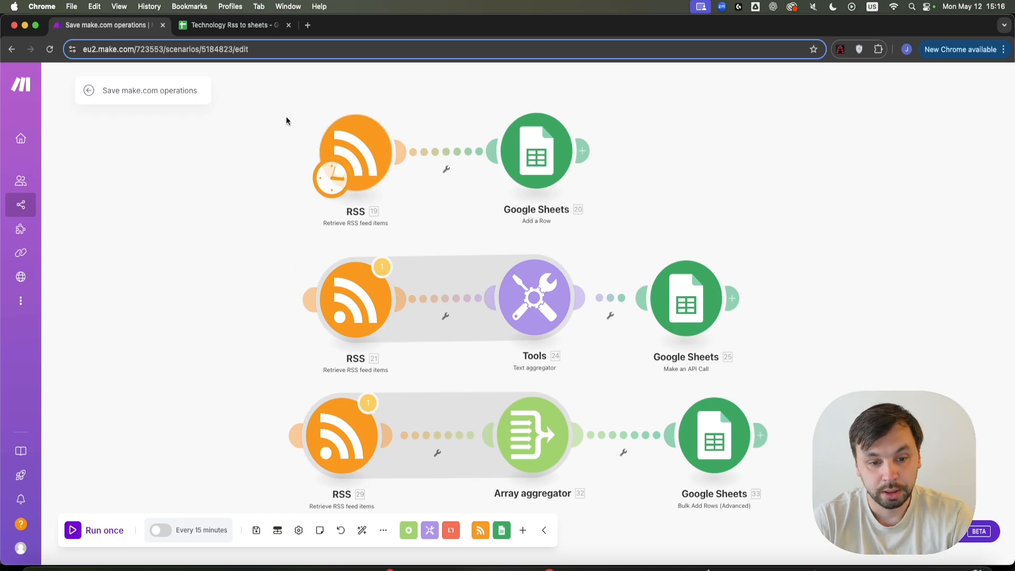
Nudge the top route's RSS 19 module a little to the left.
{"action": "left_click_drag", "start_coordinate": [360, 157], "coordinate": [314, 157]}
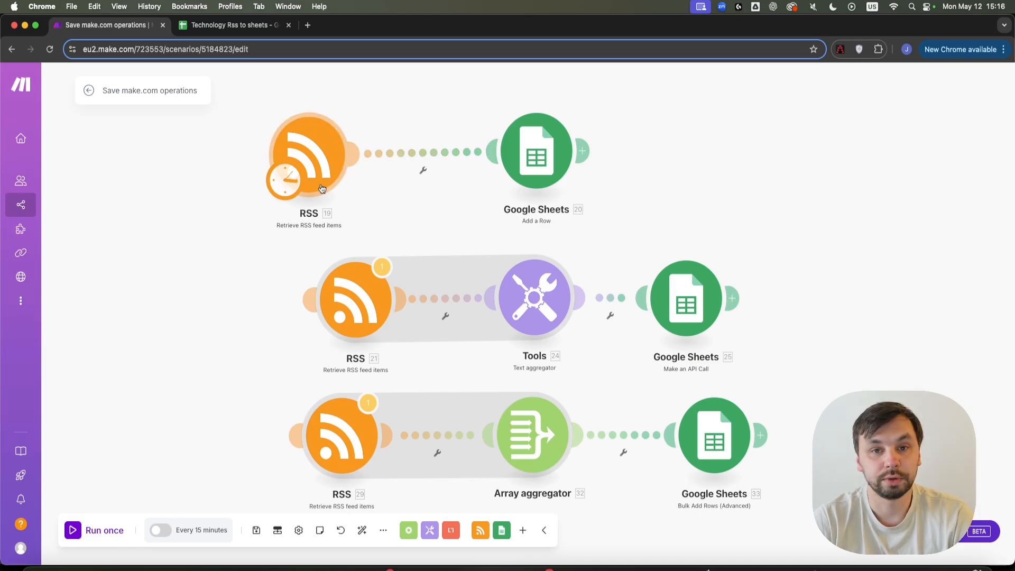
Unlink the top RSS module from Google Sheets, run once, and review its output bundles.
{"action": "right_click", "coordinate": [432, 153]}
{"action": "left_click", "coordinate": [460, 177]}
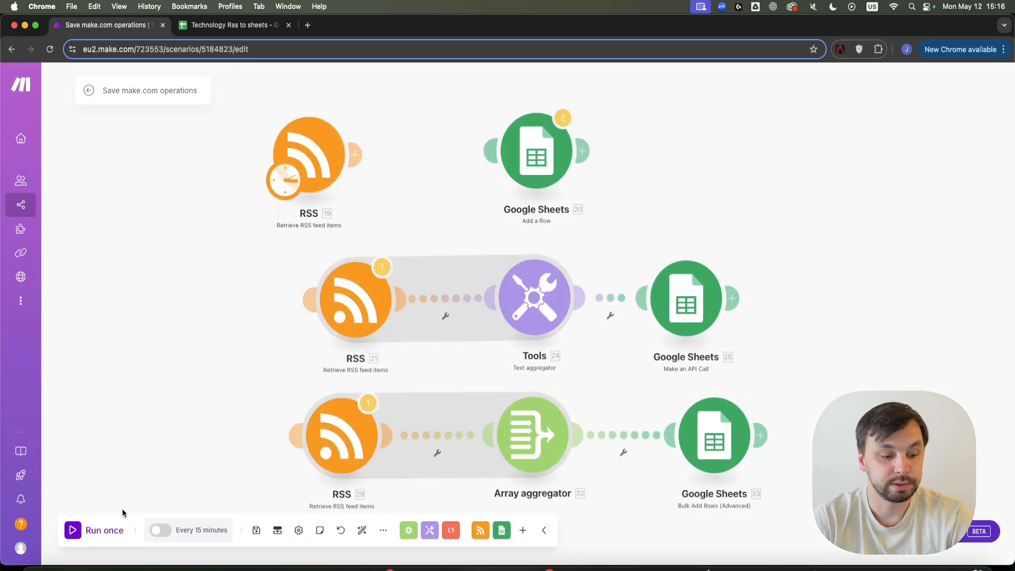
{"action": "left_click", "coordinate": [104, 530]}
{"action": "left_click", "coordinate": [372, 106]}
{"action": "scroll", "coordinate": [429, 509], "scroll_direction": "down", "scroll_amount": 10}
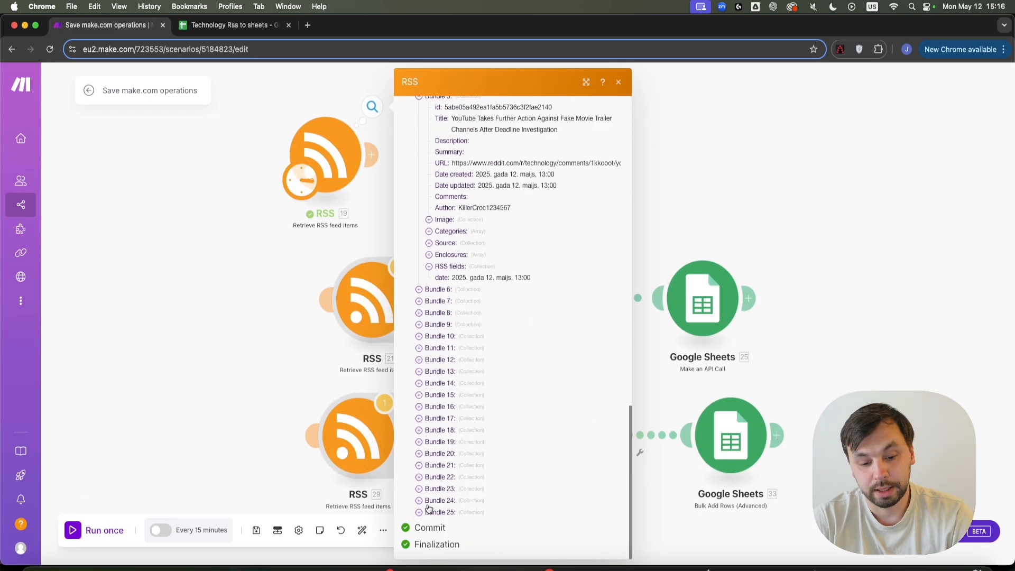
{"action": "scroll", "coordinate": [499, 212], "scroll_direction": "up", "scroll_amount": 4}
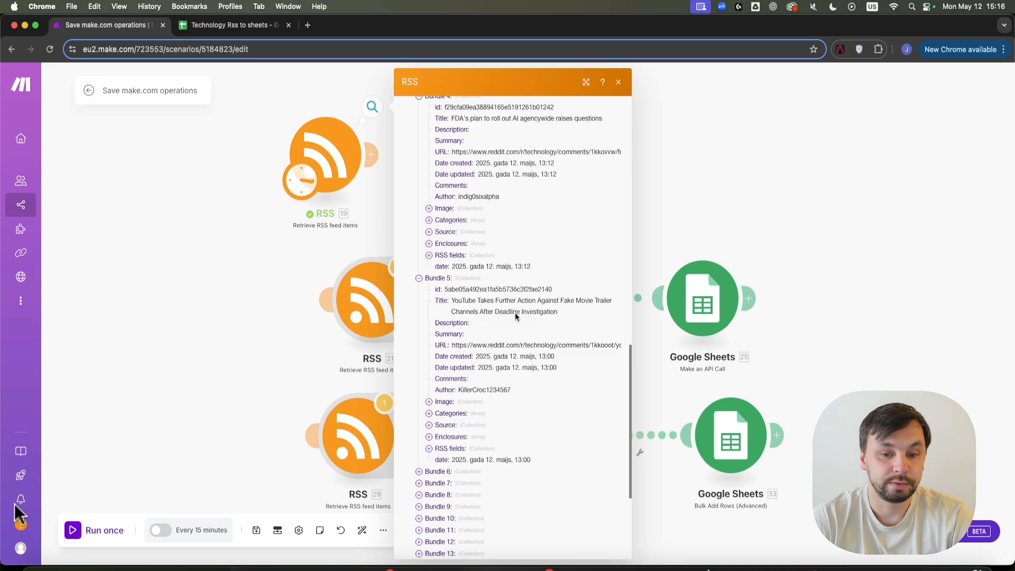
{"action": "scroll", "coordinate": [513, 398], "scroll_direction": "up", "scroll_amount": 3}
{"action": "scroll", "coordinate": [492, 360], "scroll_direction": "down", "scroll_amount": 1}
{"action": "scroll", "coordinate": [531, 296], "scroll_direction": "up", "scroll_amount": 5}
{"action": "scroll", "coordinate": [484, 328], "scroll_direction": "up", "scroll_amount": 3}
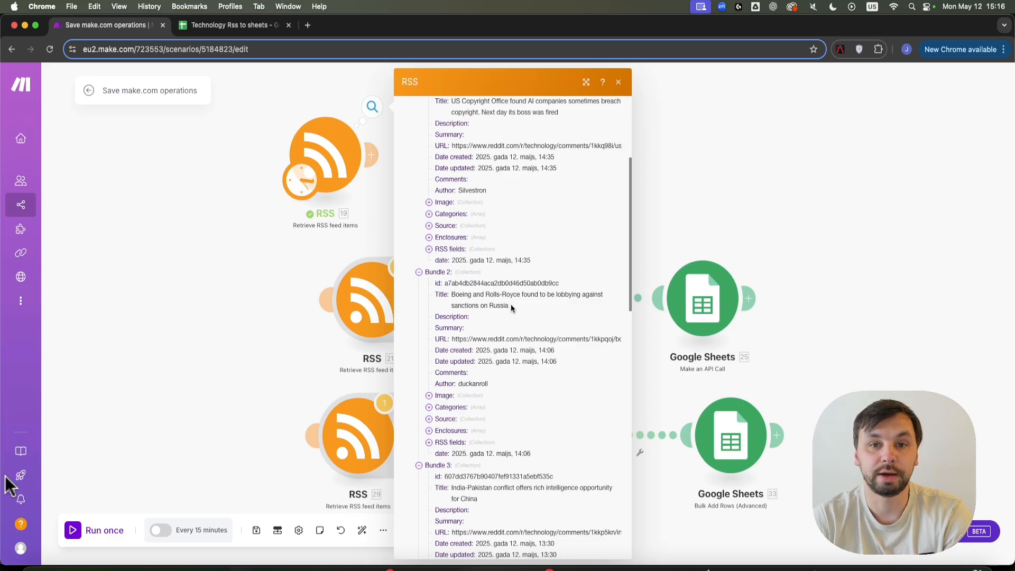
{"action": "key", "text": "Escape"}
Check the Technology Rss to sheets spreadsheet holds only Title and URL headers, then return to Make.
{"action": "left_click", "coordinate": [234, 26]}
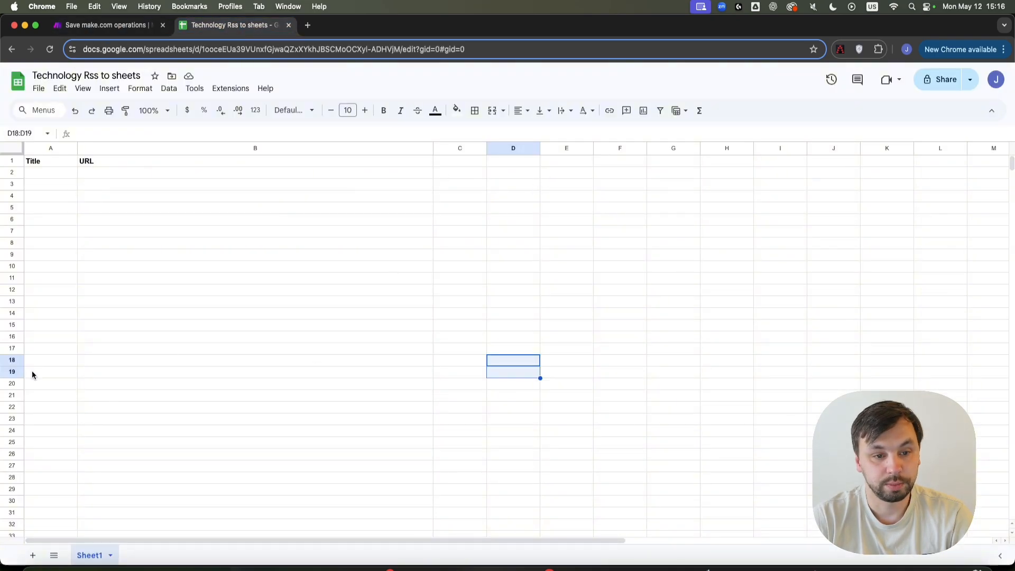
{"action": "left_click", "coordinate": [48, 163]}
{"action": "left_click", "coordinate": [133, 161]}
{"action": "left_click", "coordinate": [262, 278]}
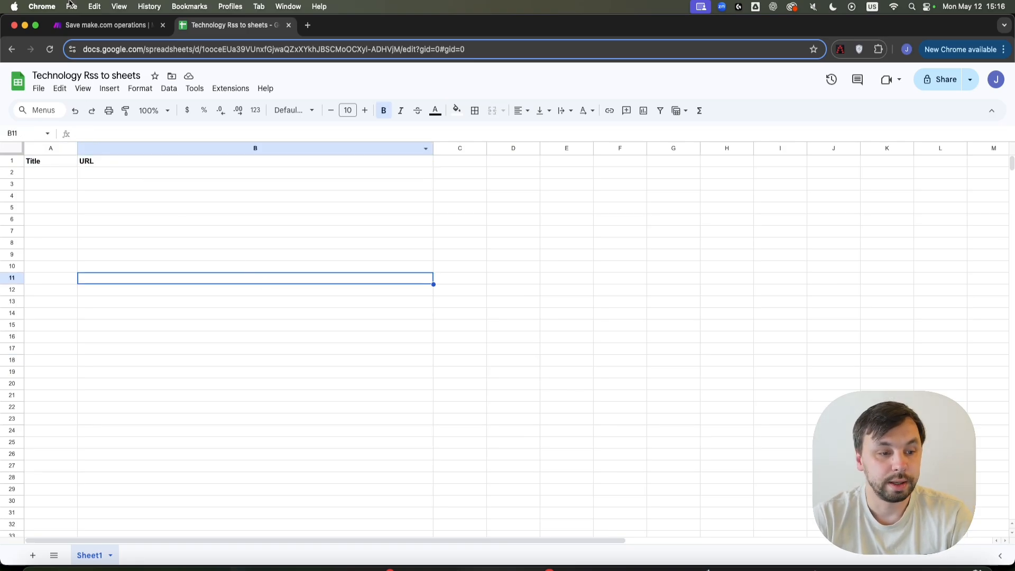
{"action": "left_click", "coordinate": [79, 25]}
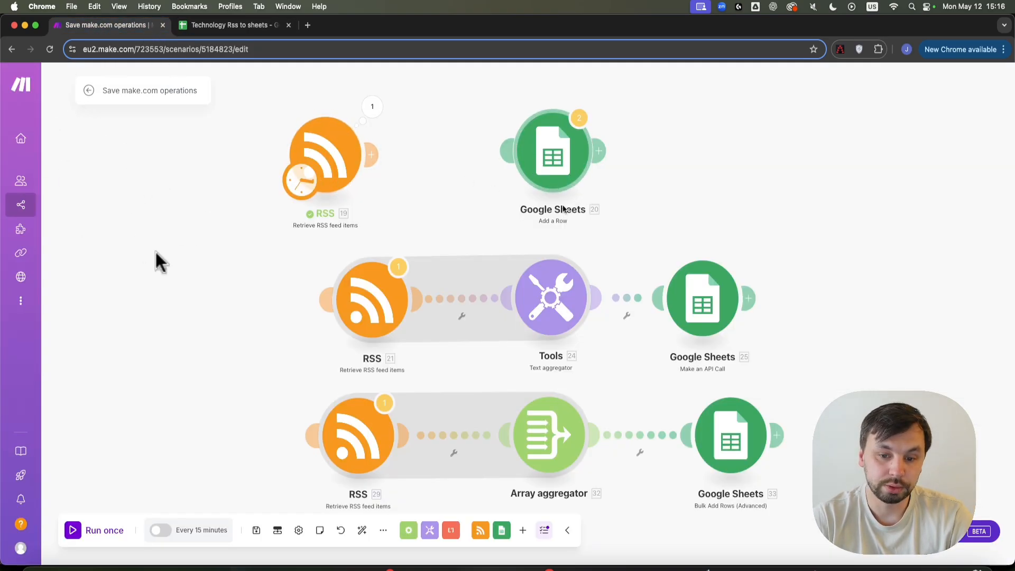
Relink the top RSS module to Google Sheets, review its title and link mapping, and run once.
{"action": "left_click_drag", "start_coordinate": [373, 155], "coordinate": [567, 155]}
{"action": "left_click", "coordinate": [553, 158]}
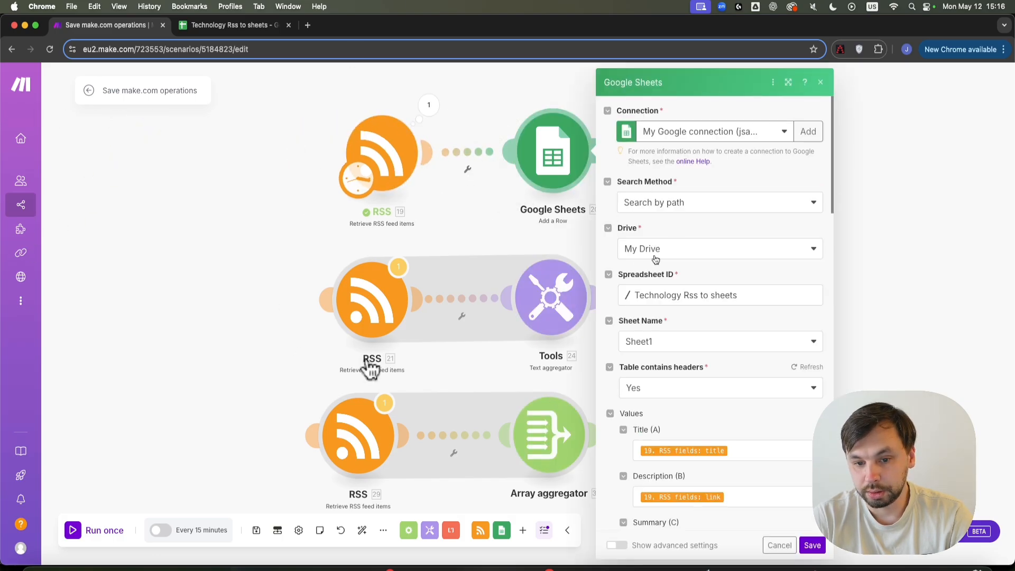
{"action": "scroll", "coordinate": [651, 435], "scroll_direction": "down", "scroll_amount": 1}
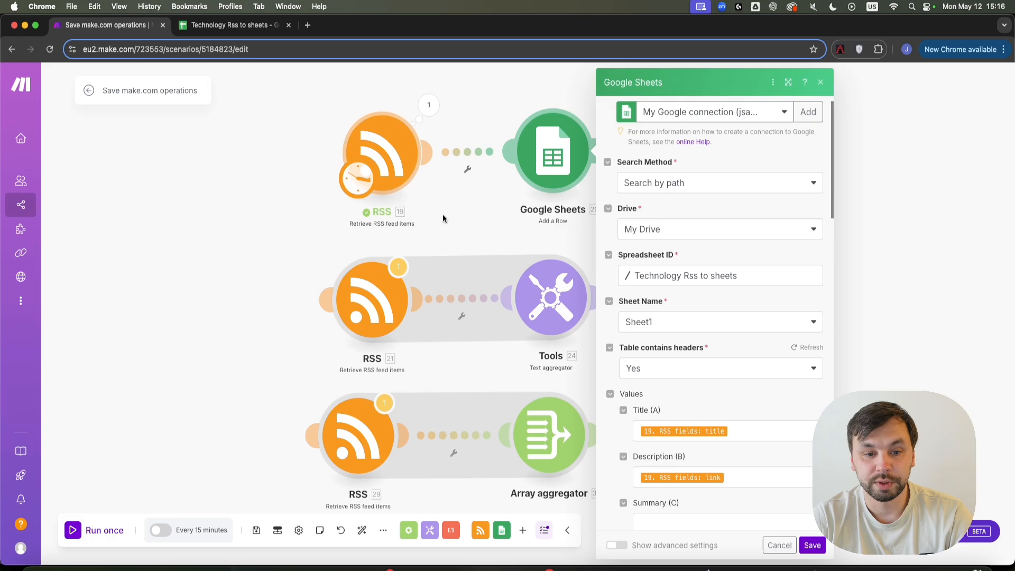
{"action": "left_click", "coordinate": [815, 545]}
{"action": "left_click", "coordinate": [97, 524]}
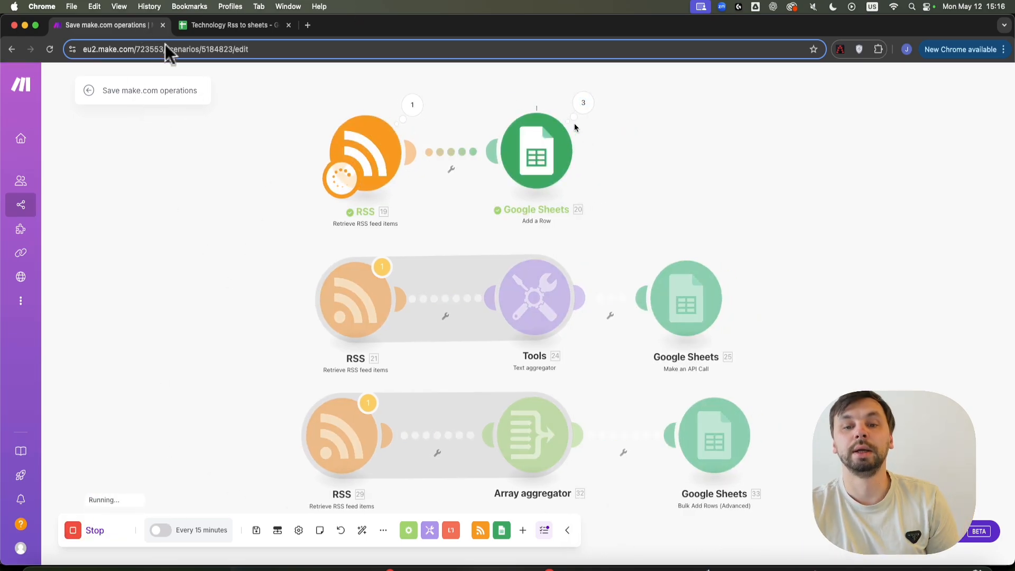
Watch feed titles and URLs fill the Technology Rss to sheets rows, then return to Make.
{"action": "left_click", "coordinate": [230, 25]}
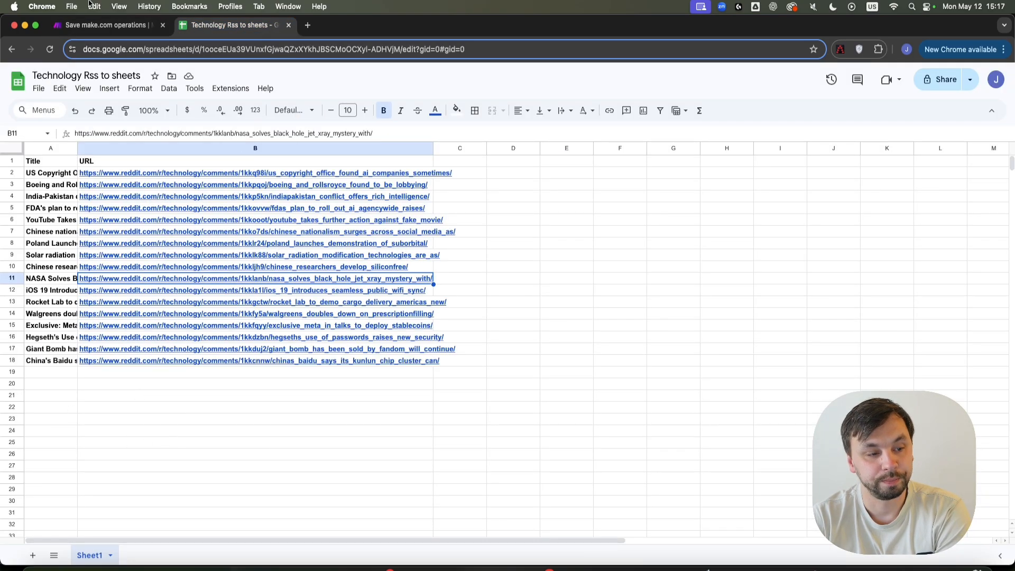
{"action": "left_click", "coordinate": [89, 22]}
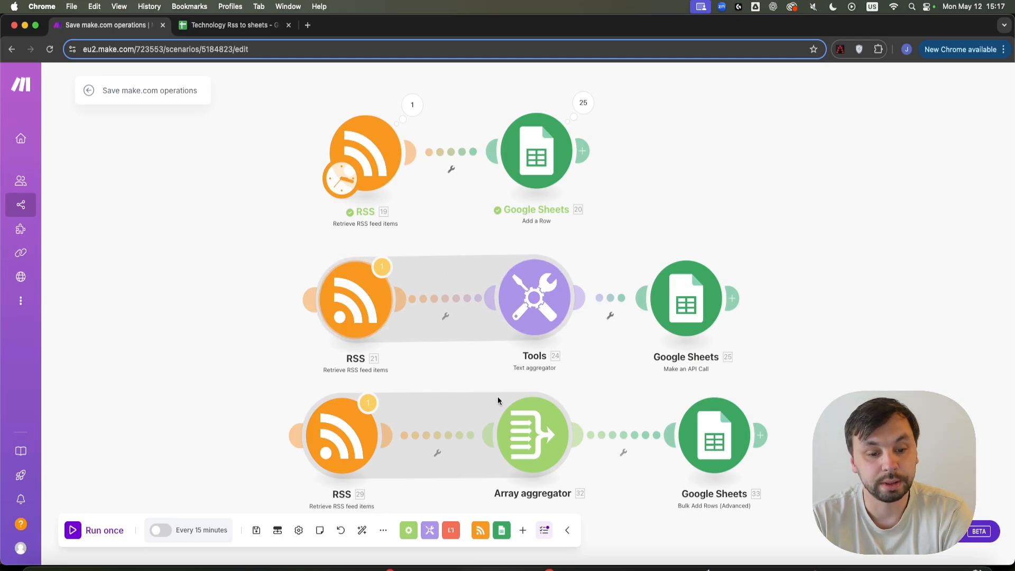
Tidy the canvas and open the middle route's Google Sheets 'Make an API Call' module.
{"action": "left_click_drag", "start_coordinate": [534, 297], "coordinate": [528, 298]}
{"action": "left_click_drag", "start_coordinate": [684, 212], "coordinate": [609, 183]}
{"action": "left_click_drag", "start_coordinate": [618, 286], "coordinate": [605, 272]}
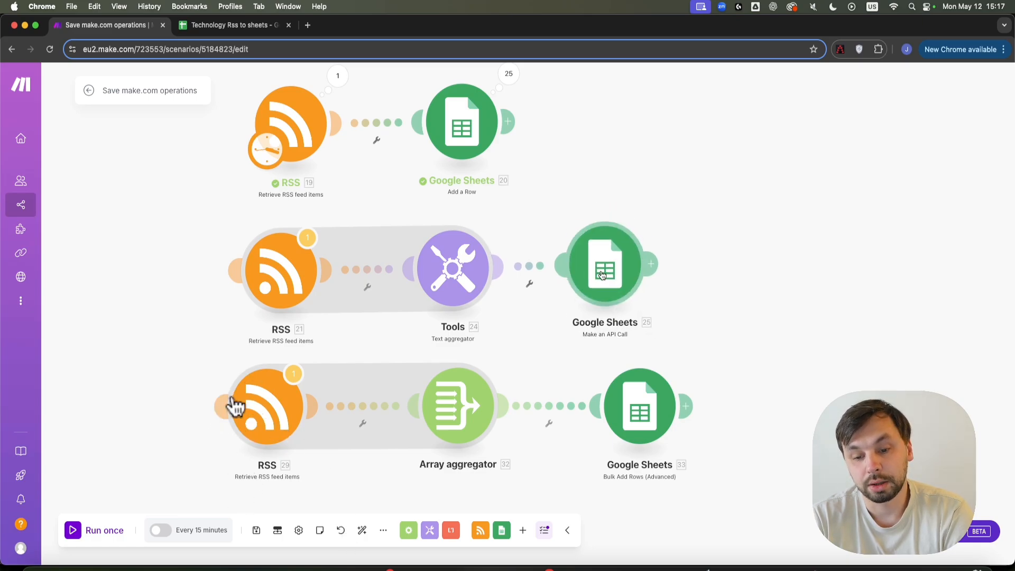
{"action": "left_click", "coordinate": [601, 264]}
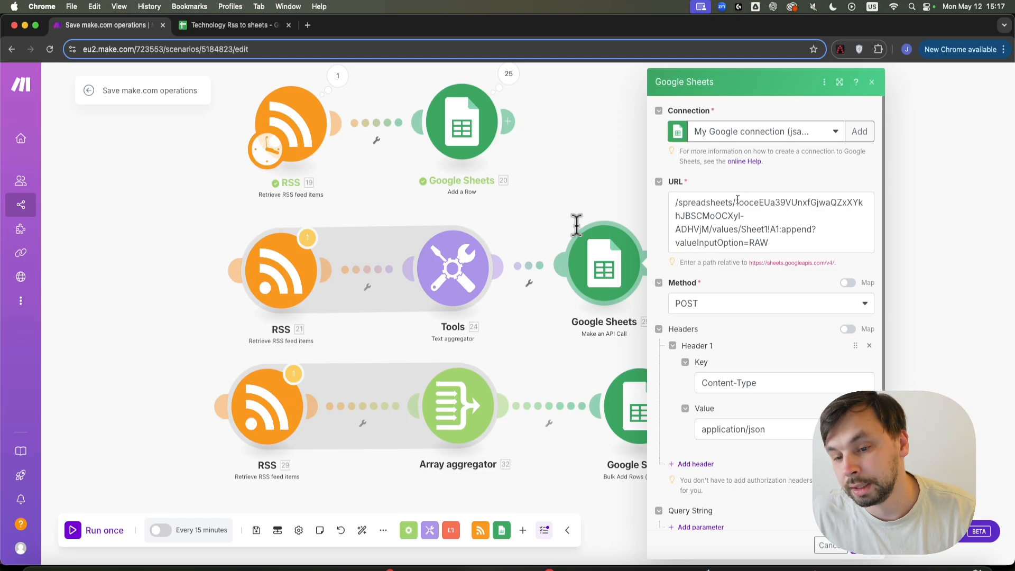
{"action": "left_click_drag", "start_coordinate": [735, 203], "coordinate": [741, 216]}
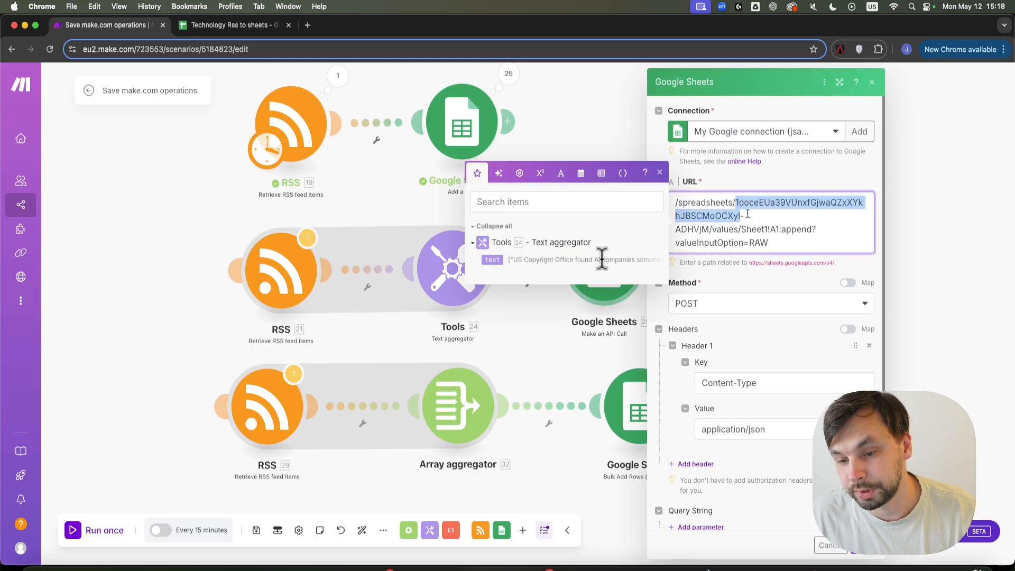
Copy the Technology Rss to sheets spreadsheet ID and paste it into the API call URL.
{"action": "left_click", "coordinate": [217, 29]}
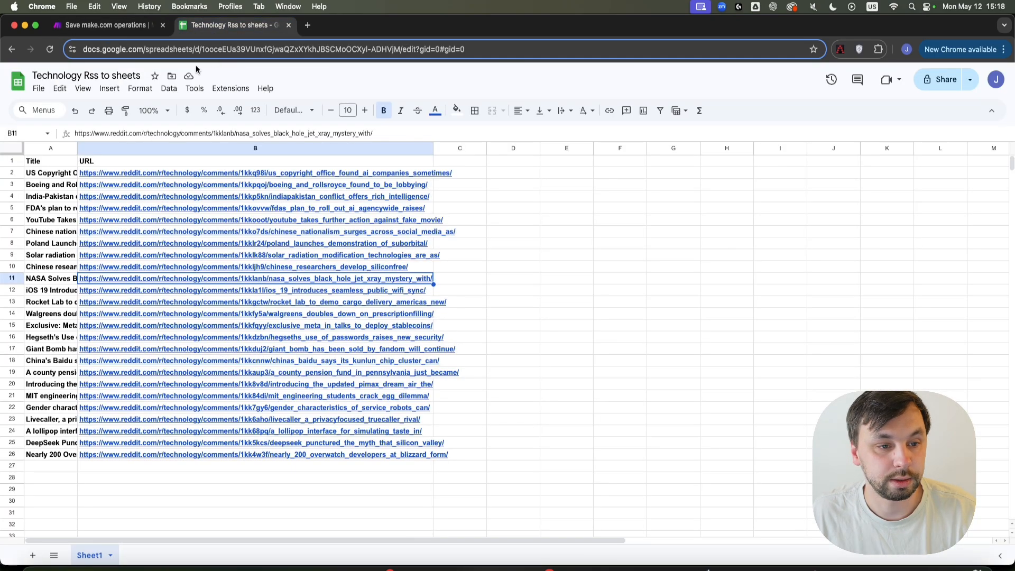
{"action": "left_click", "coordinate": [204, 49]}
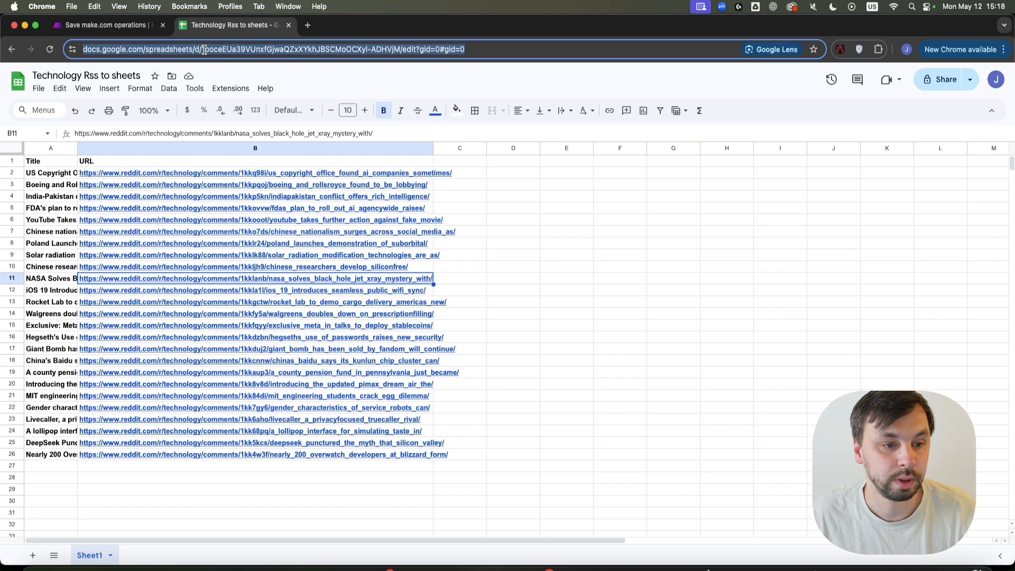
{"action": "left_click", "coordinate": [226, 49]}
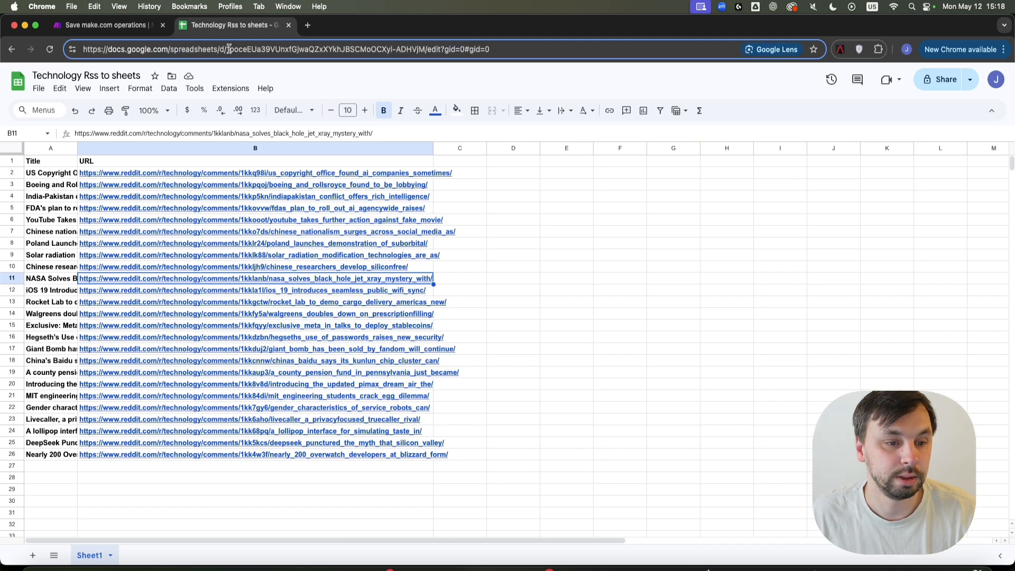
{"action": "double_click", "coordinate": [228, 49]}
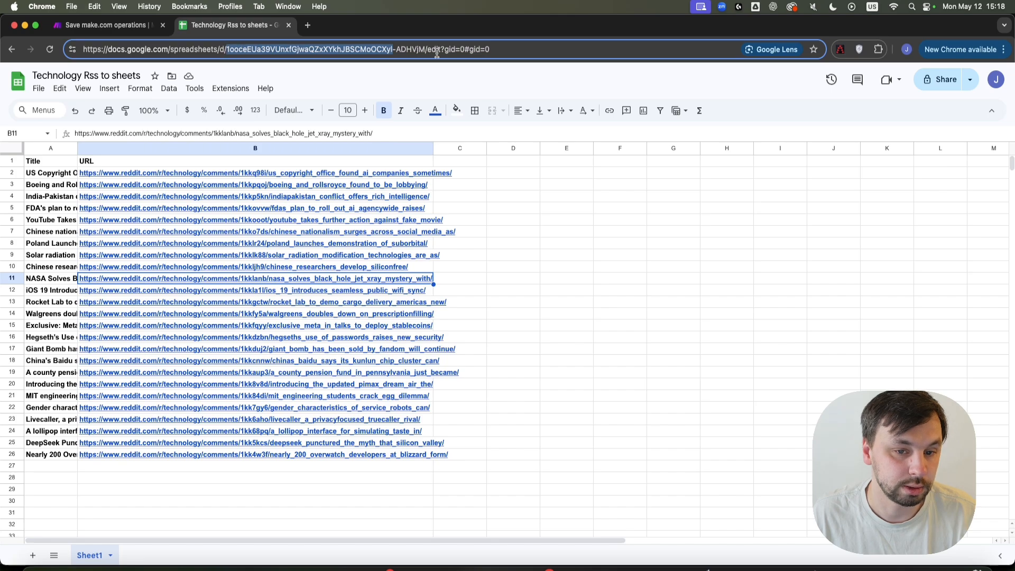
{"action": "left_click_drag", "start_coordinate": [423, 49], "coordinate": [225, 49]}
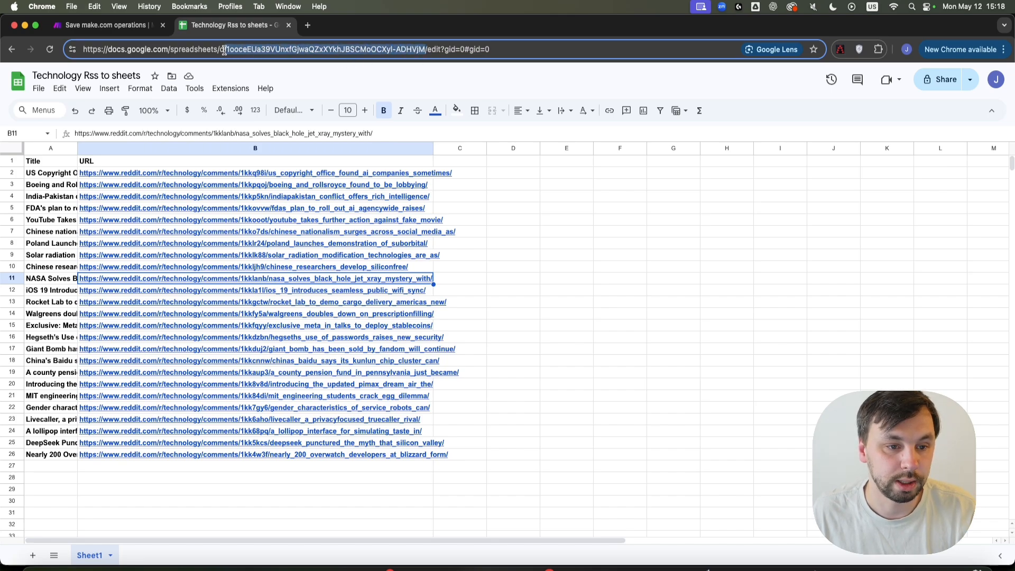
{"action": "left_click", "coordinate": [106, 25]}
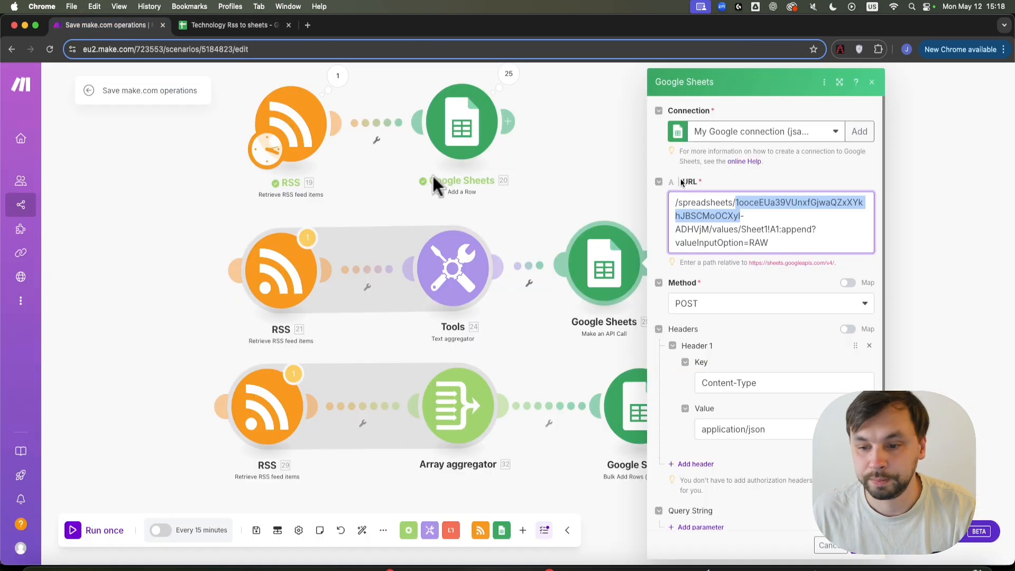
{"action": "left_click_drag", "start_coordinate": [709, 230], "coordinate": [736, 203]}
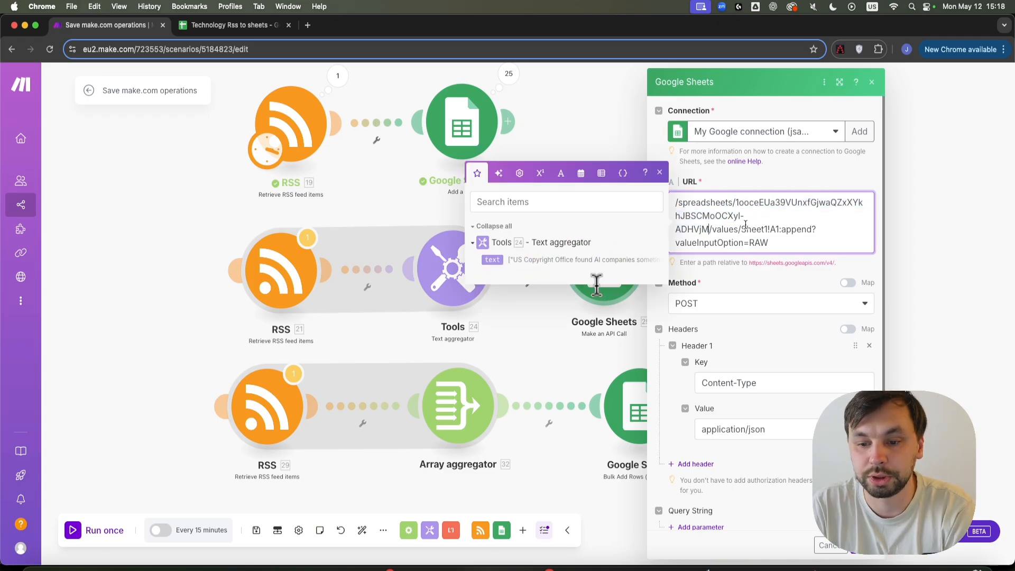
{"action": "left_click", "coordinate": [744, 216]}
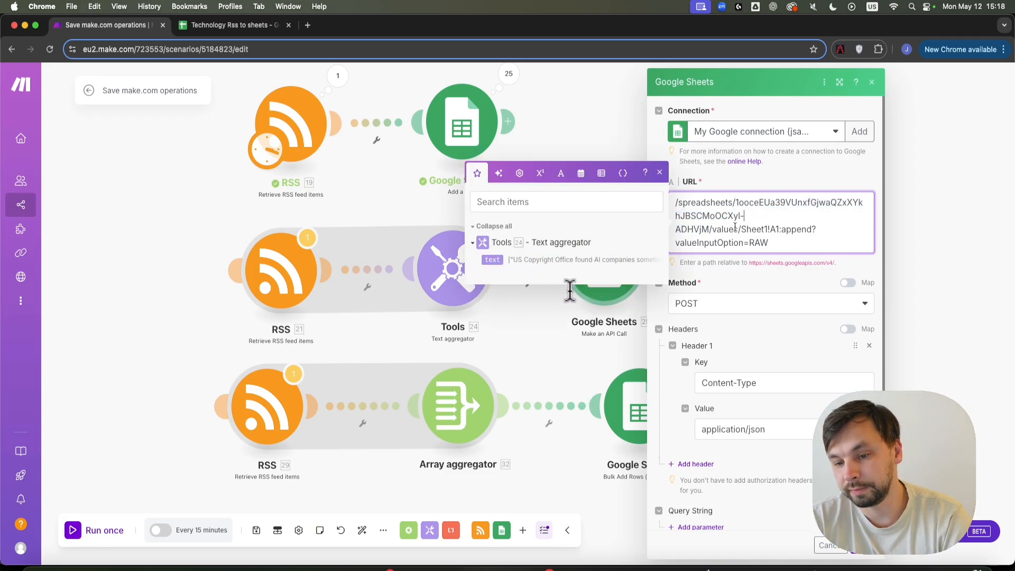
Verify the URL's Sheet1!A1 append range against the spreadsheet's sheet and existing rows.
{"action": "mouse_move", "coordinate": [770, 229]}
{"action": "left_mouse_down"}
{"action": "mouse_move", "coordinate": [747, 229]}
{"action": "mouse_move", "coordinate": [768, 229]}
{"action": "left_mouse_up"}
{"action": "left_click", "coordinate": [264, 27]}
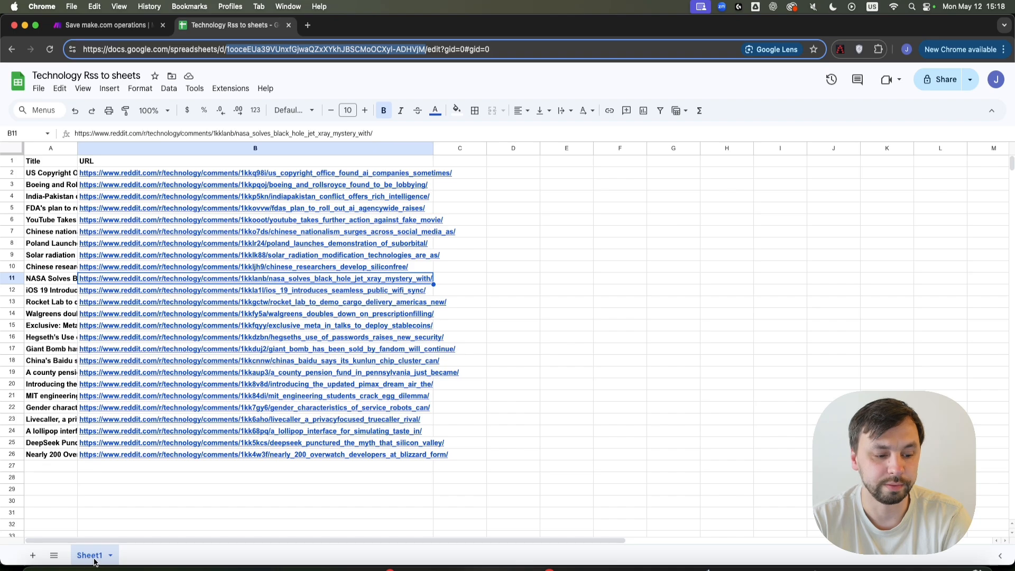
{"action": "left_click", "coordinate": [76, 25]}
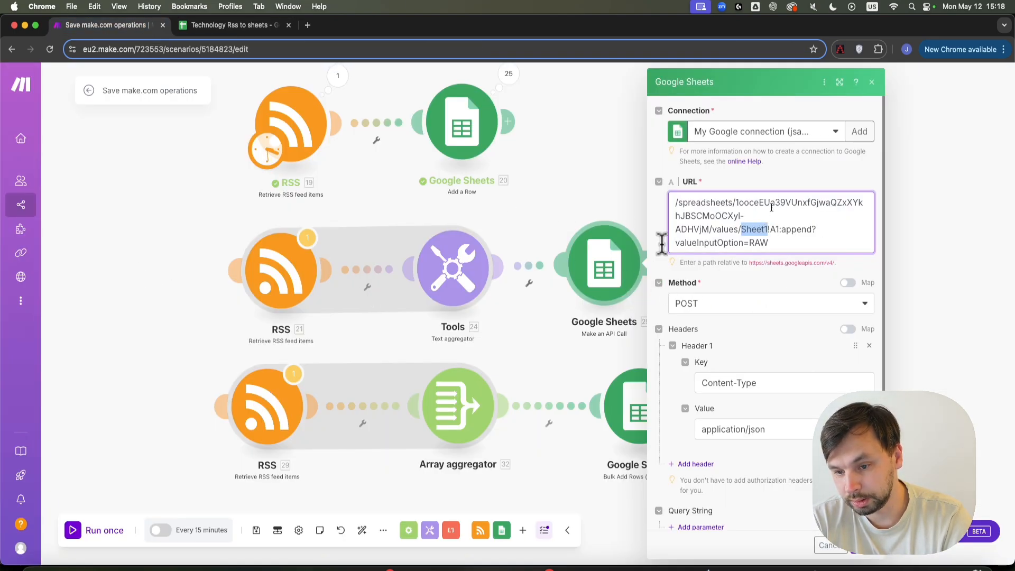
{"action": "left_click_drag", "start_coordinate": [779, 229], "coordinate": [768, 228]}
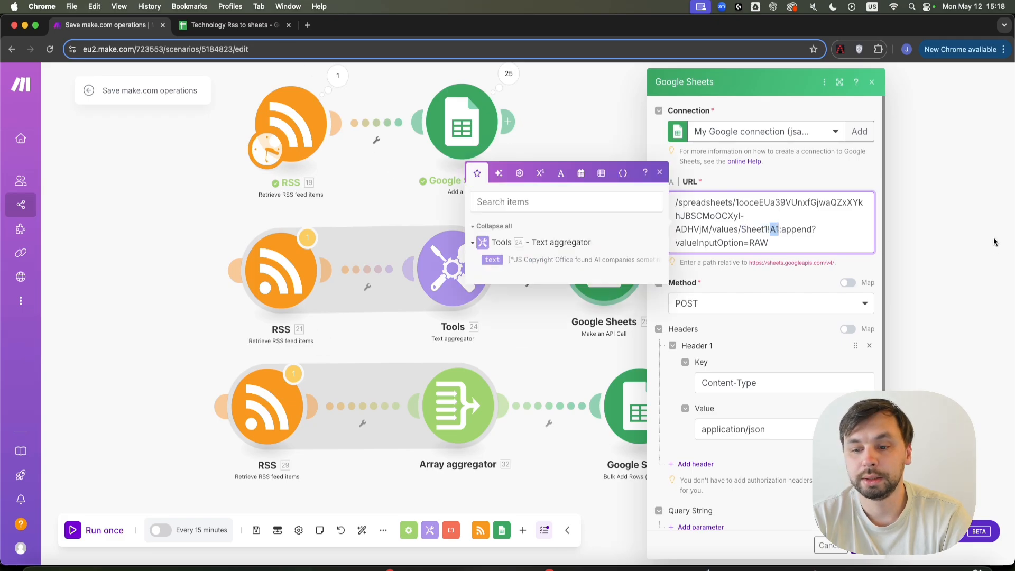
{"action": "left_click", "coordinate": [231, 25]}
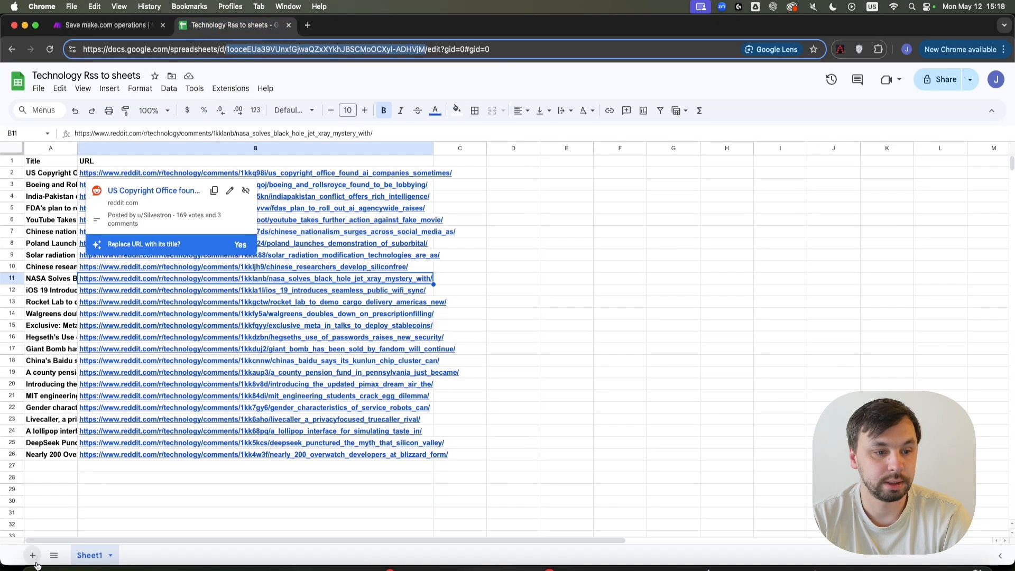
{"action": "left_click", "coordinate": [236, 485]}
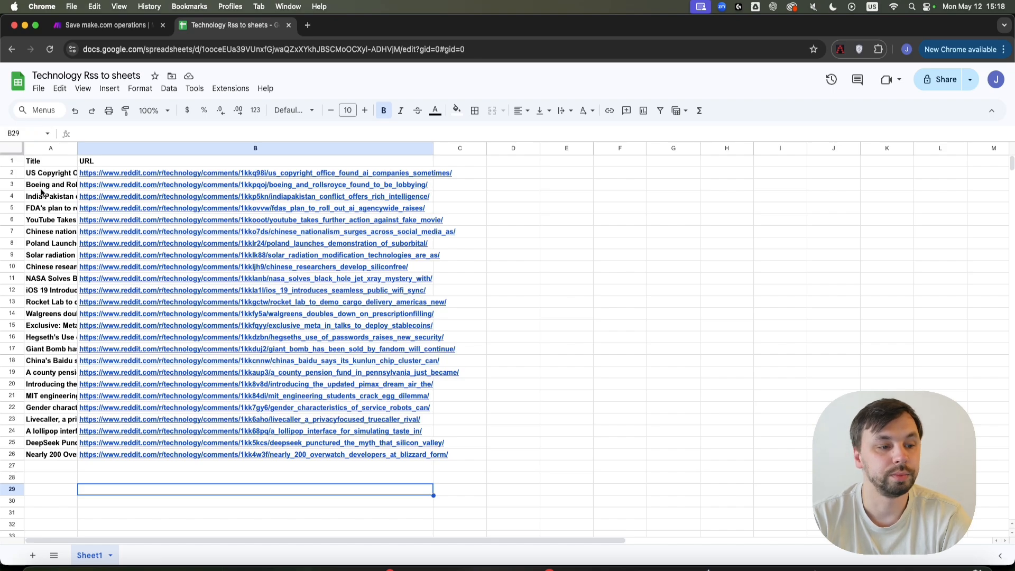
{"action": "left_click", "coordinate": [105, 25]}
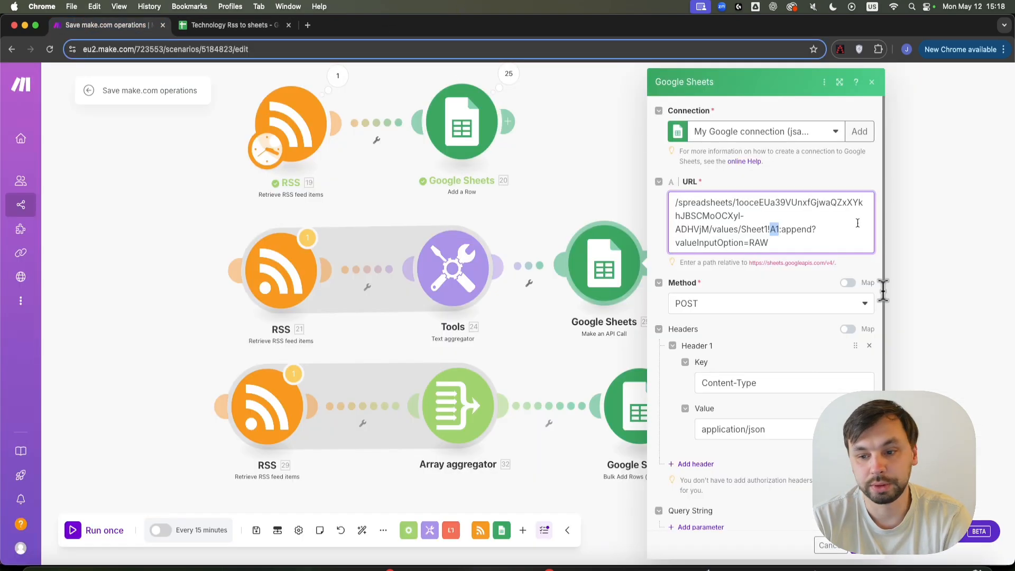
{"action": "left_click", "coordinate": [233, 25]}
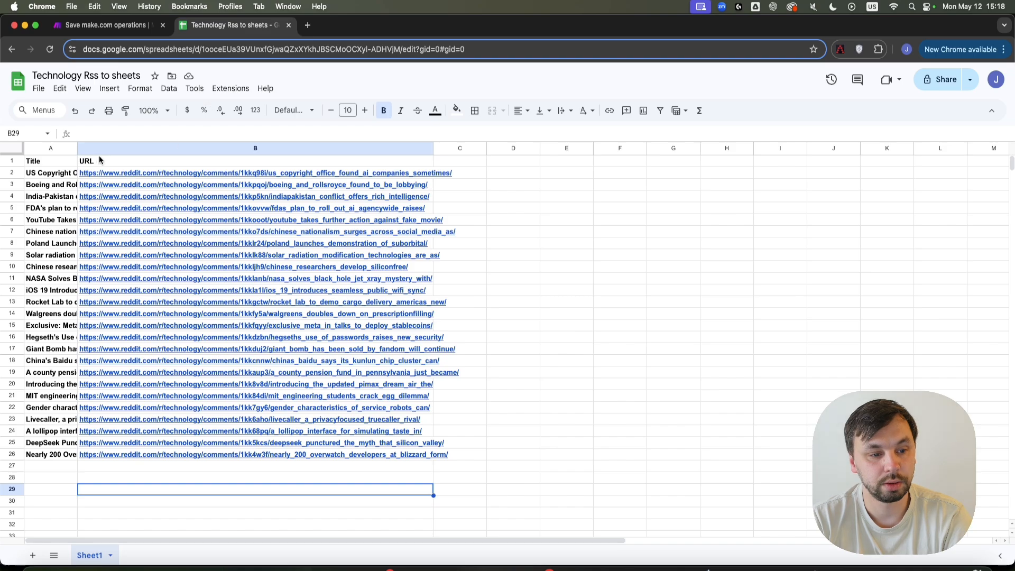
{"action": "left_click", "coordinate": [85, 25]}
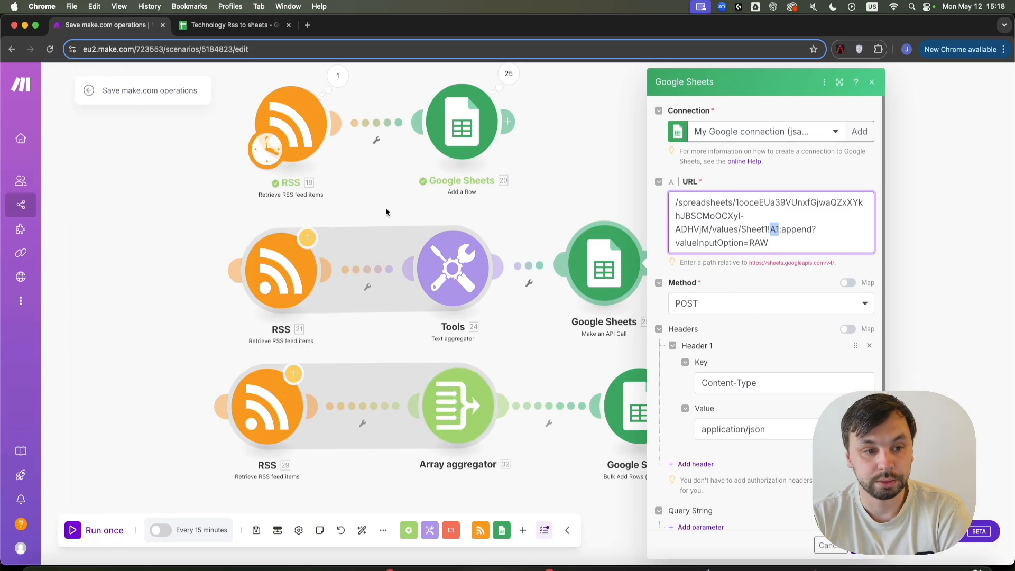
Reopen the API call module to review its JSON values body, then cancel without changes.
{"action": "left_click", "coordinate": [957, 197]}
{"action": "left_click", "coordinate": [630, 277]}
{"action": "scroll", "coordinate": [731, 413], "scroll_direction": "down", "scroll_amount": 2}
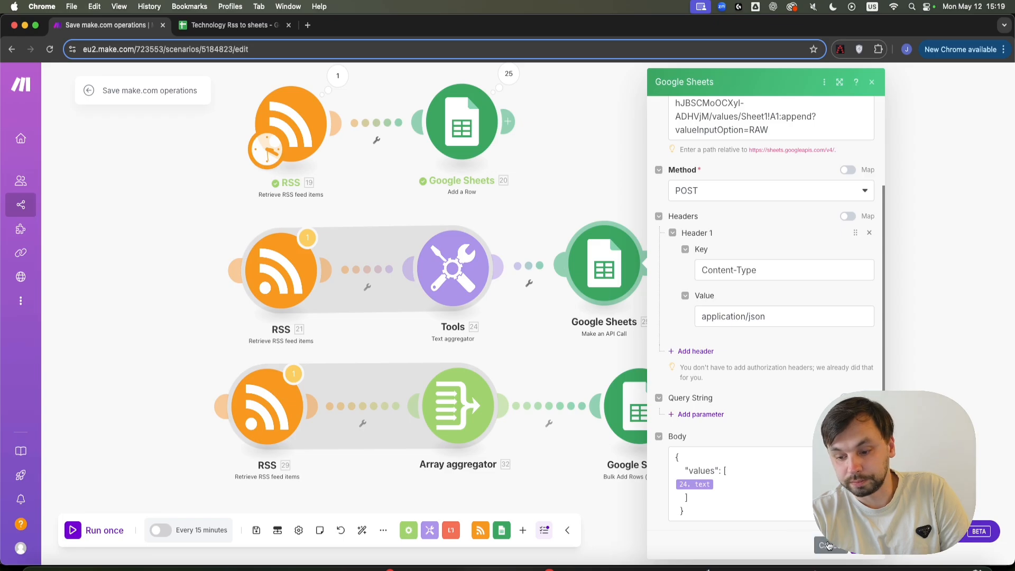
{"action": "left_click", "coordinate": [634, 348]}
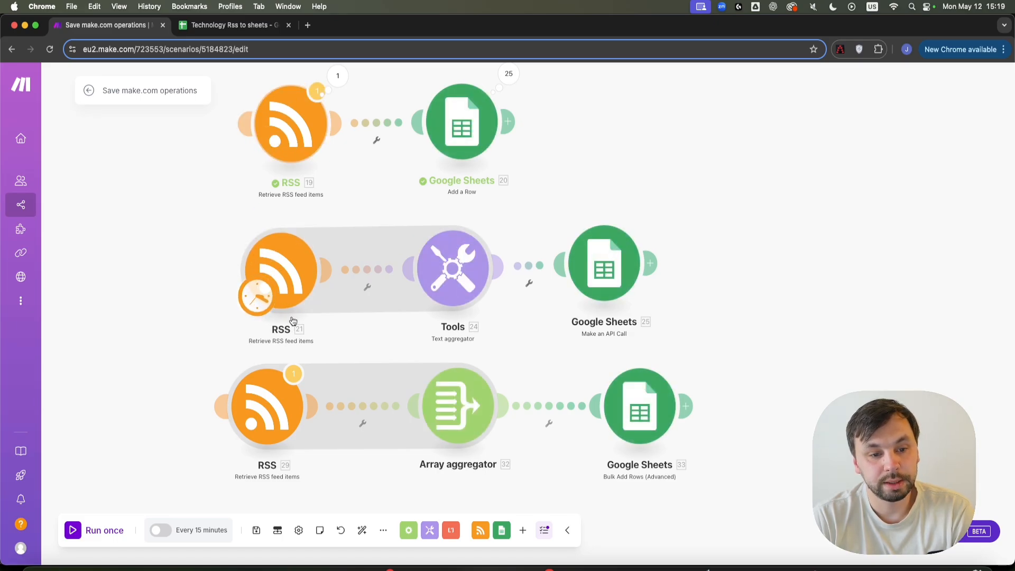
Keep the Text aggregator as Title and URL joined by commas, save, and unlink it from Google Sheets.
{"action": "left_click", "coordinate": [453, 293]}
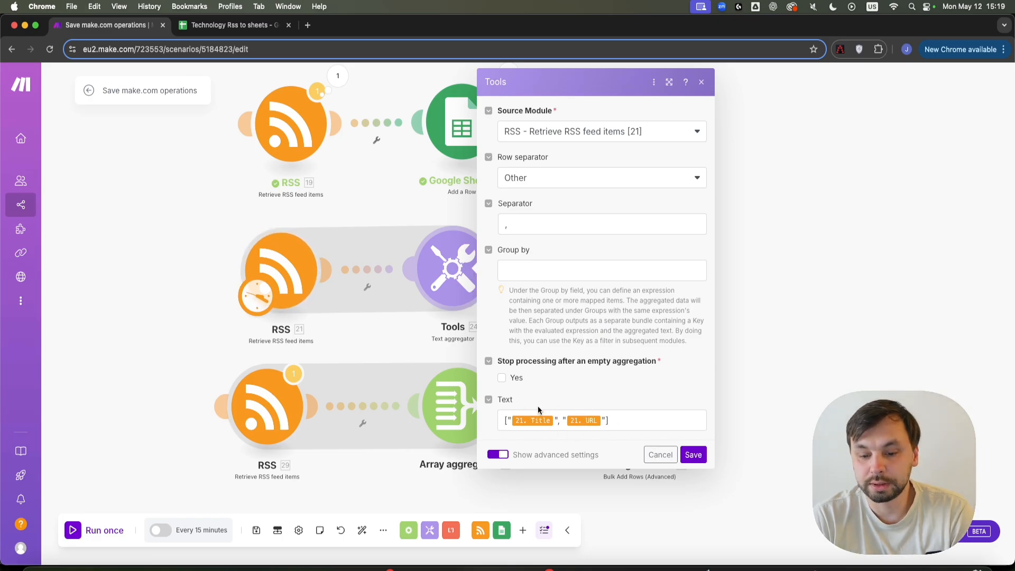
{"action": "left_click", "coordinate": [601, 421]}
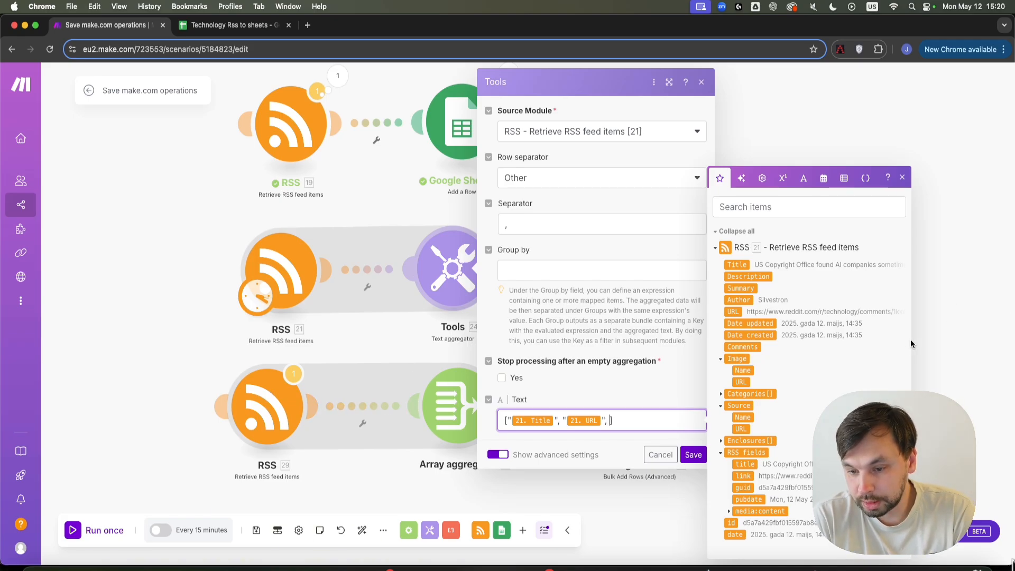
{"action": "left_click", "coordinate": [762, 324]}
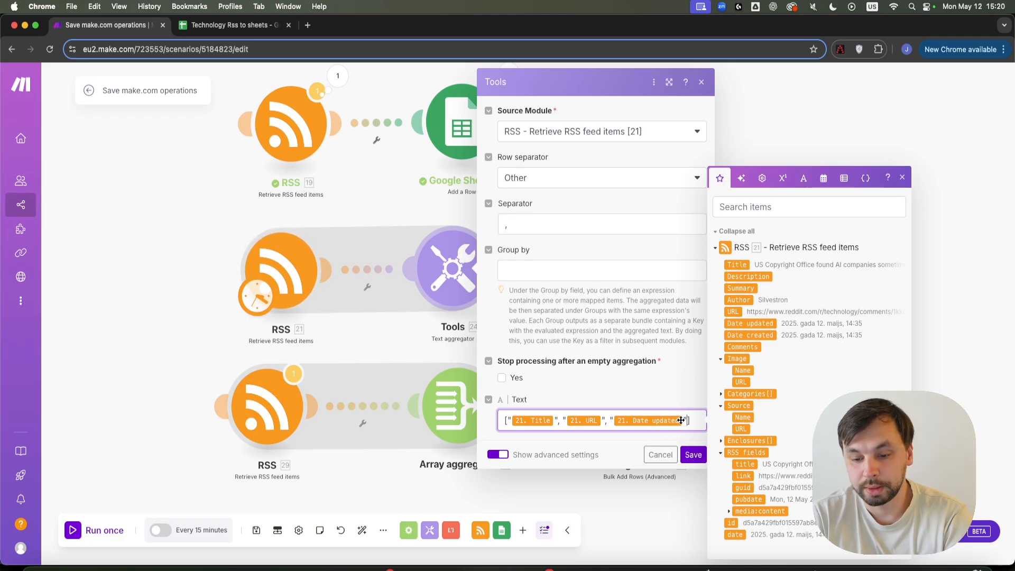
{"action": "key", "text": "BackSpace"}
{"action": "key", "text": "BackSpace"}
{"action": "key", "text": "BackSpace"}
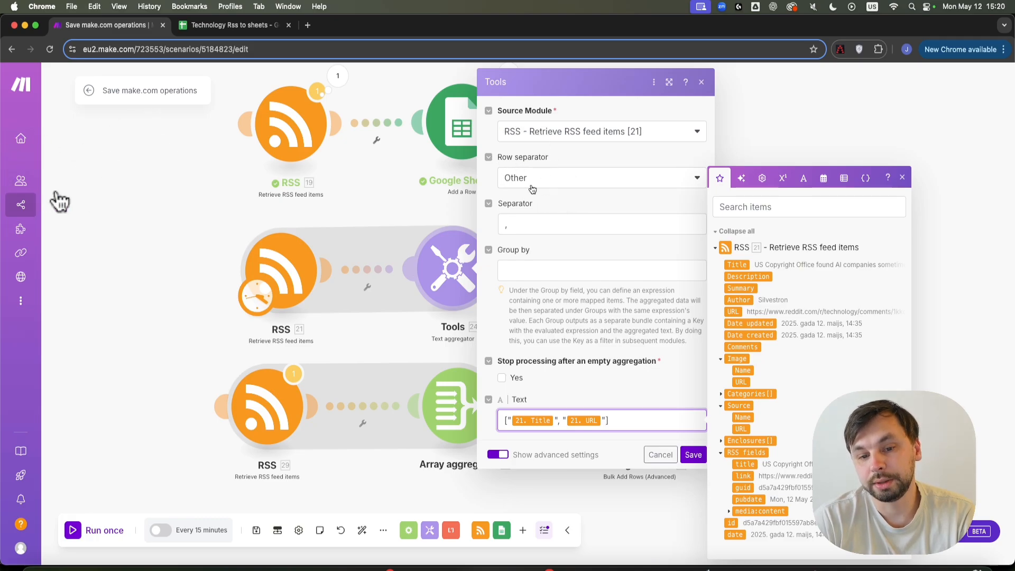
{"action": "left_click", "coordinate": [509, 225]}
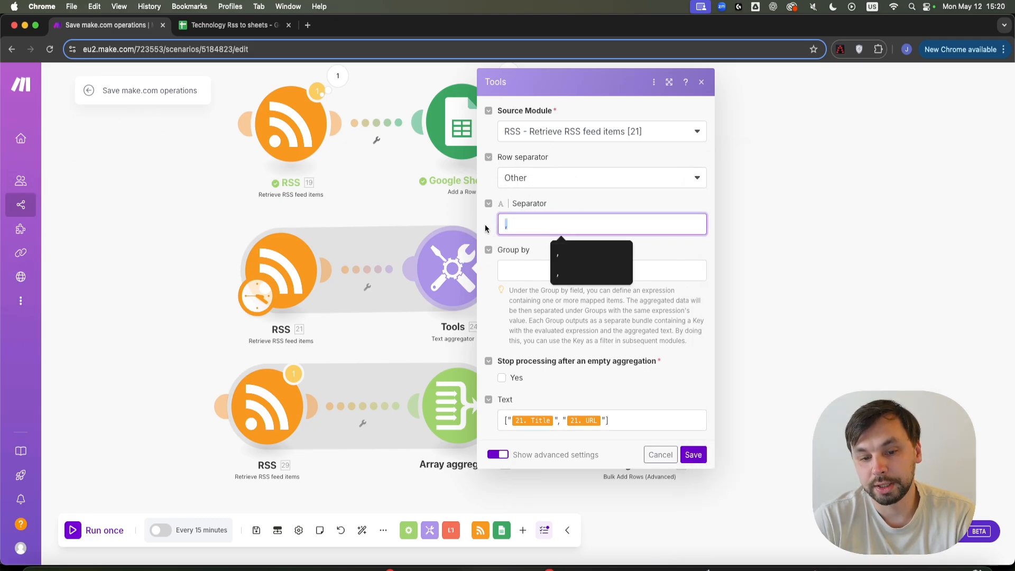
{"action": "left_click", "coordinate": [693, 454]}
{"action": "left_click", "coordinate": [541, 278]}
{"action": "left_click", "coordinate": [576, 305]}
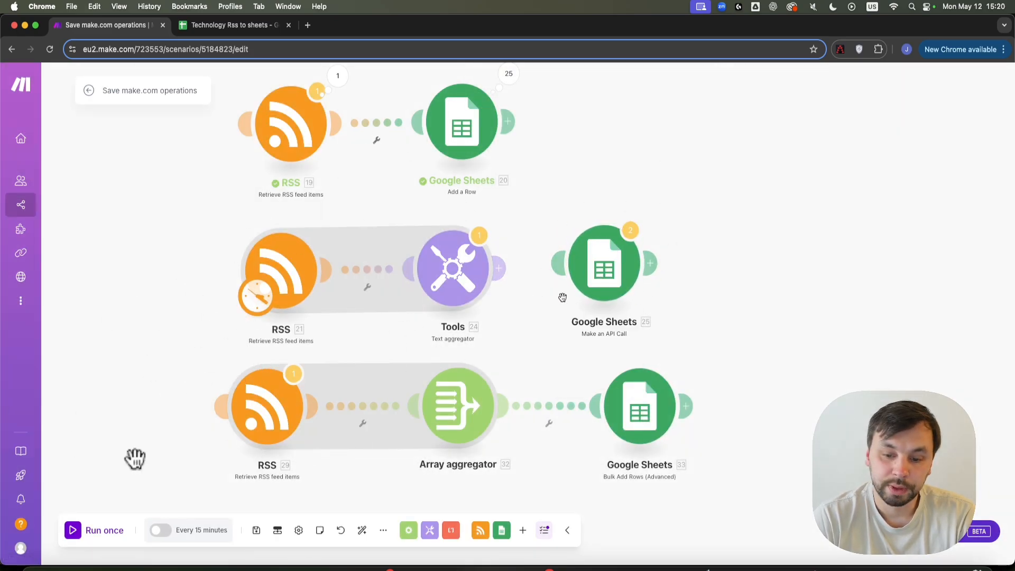
Run once despite the warning and view the Text aggregator's 25 input, 1 output bundles.
{"action": "left_click", "coordinate": [96, 538]}
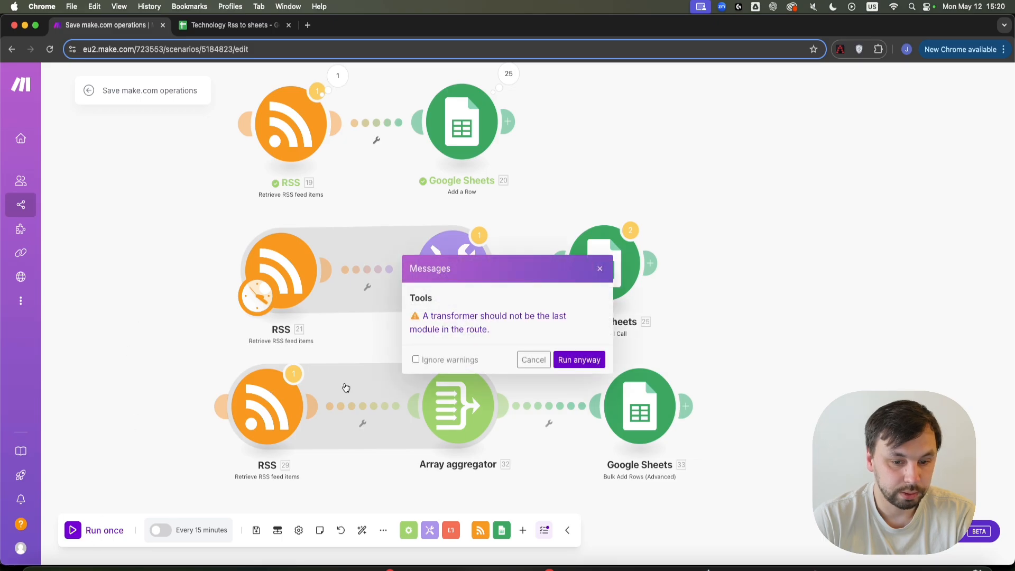
{"action": "left_click", "coordinate": [573, 360]}
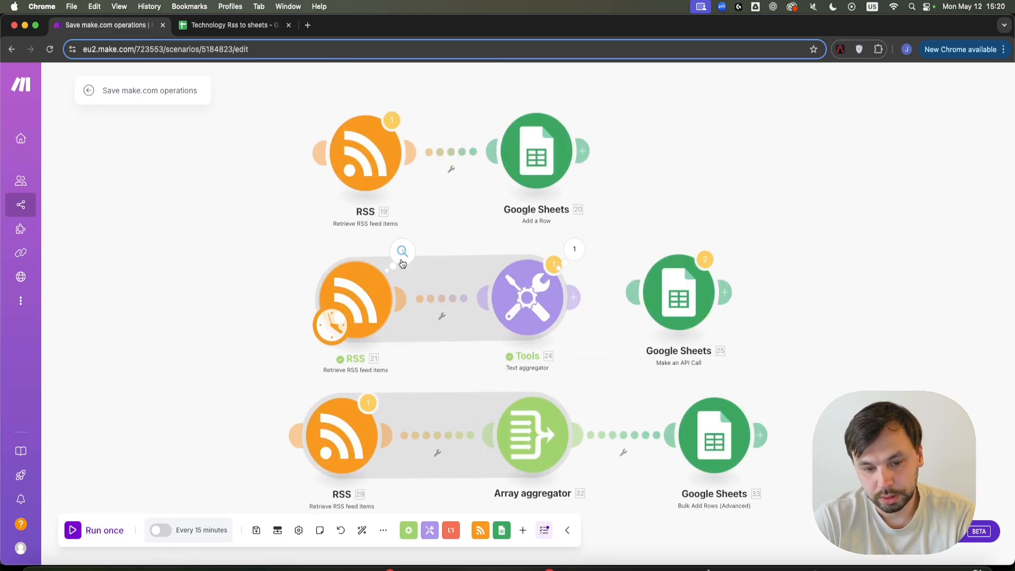
{"action": "left_click", "coordinate": [583, 257]}
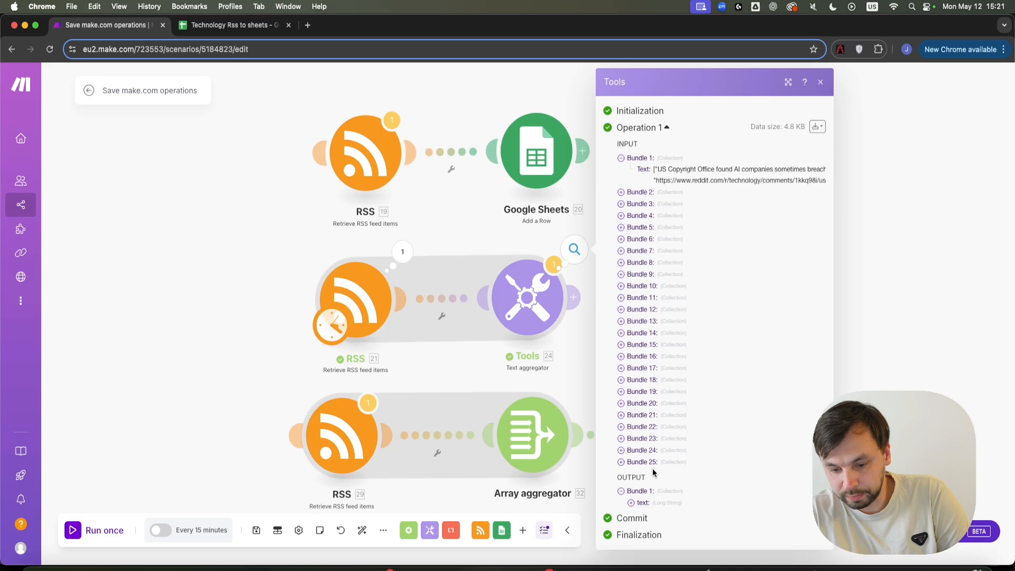
Expand the aggregated output text and widen the results inspector to read it fully.
{"action": "left_click", "coordinate": [660, 506]}
{"action": "scroll", "coordinate": [715, 350], "scroll_direction": "down", "scroll_amount": 10}
{"action": "scroll", "coordinate": [729, 432], "scroll_direction": "down", "scroll_amount": 6}
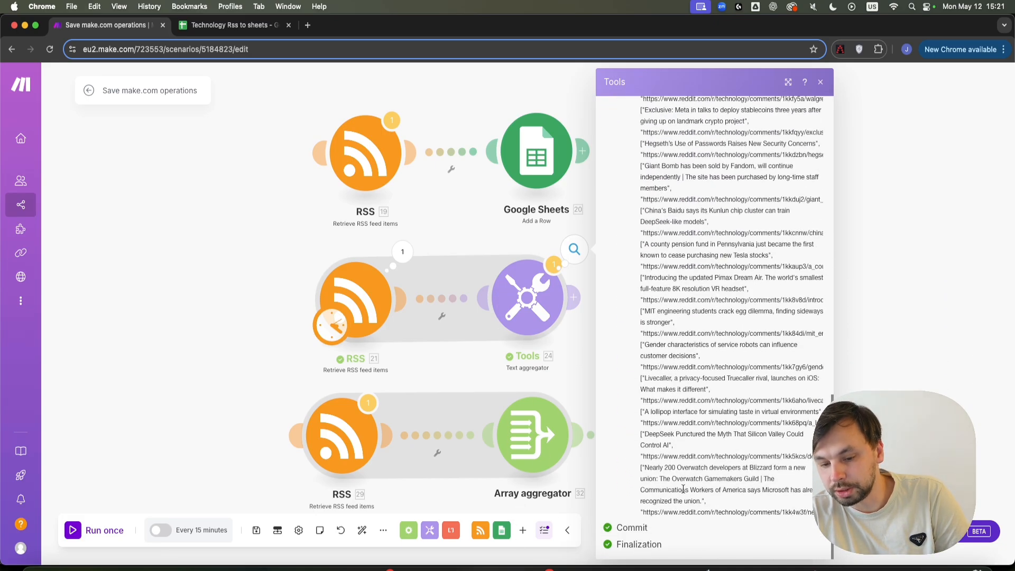
{"action": "scroll", "coordinate": [687, 364], "scroll_direction": "up", "scroll_amount": 5}
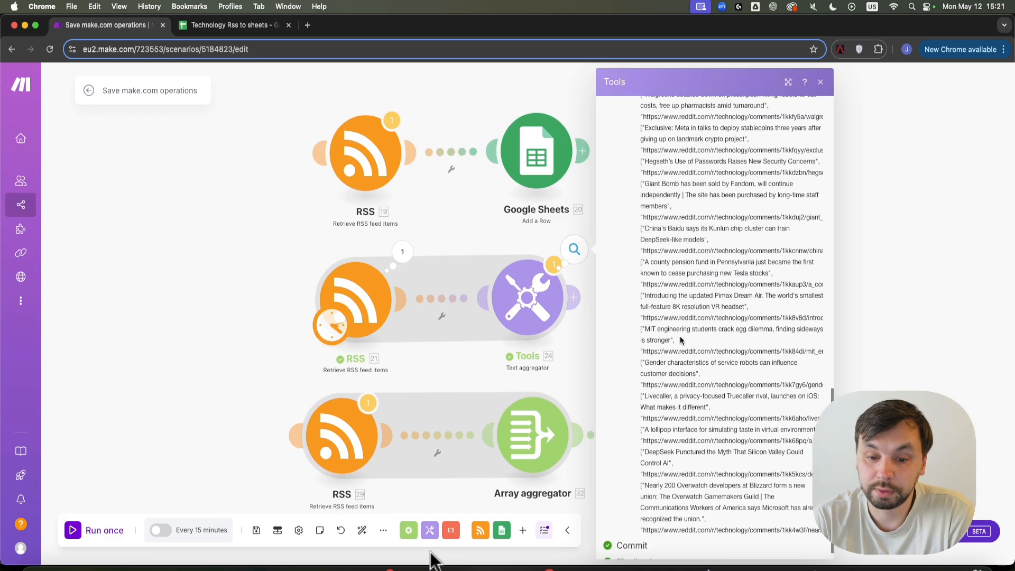
{"action": "scroll", "coordinate": [697, 402], "scroll_direction": "up", "scroll_amount": 5}
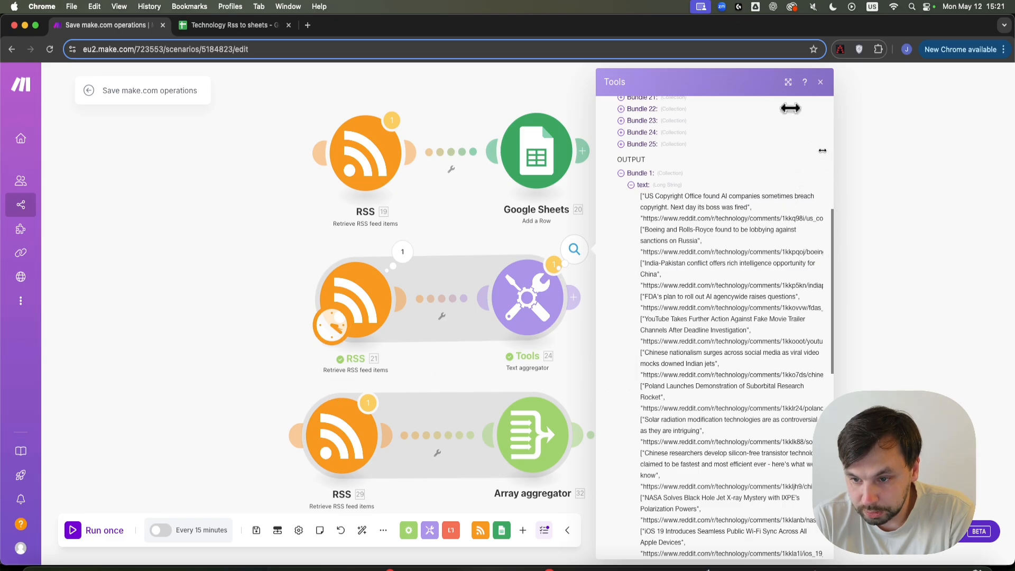
{"action": "left_click_drag", "start_coordinate": [829, 116], "coordinate": [1007, 129]}
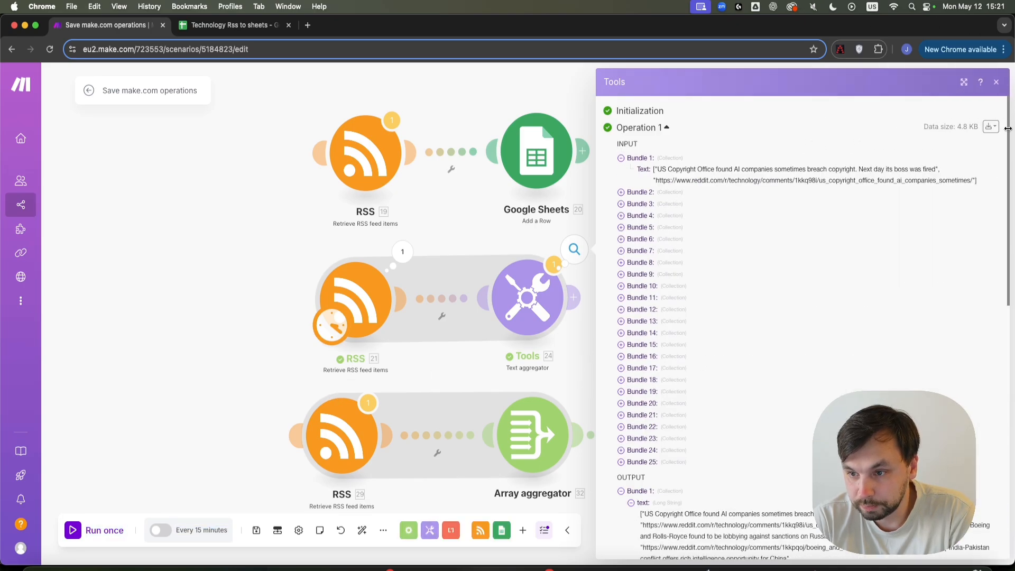
{"action": "left_click", "coordinate": [964, 82]}
{"action": "scroll", "coordinate": [909, 317], "scroll_direction": "down", "scroll_amount": 5}
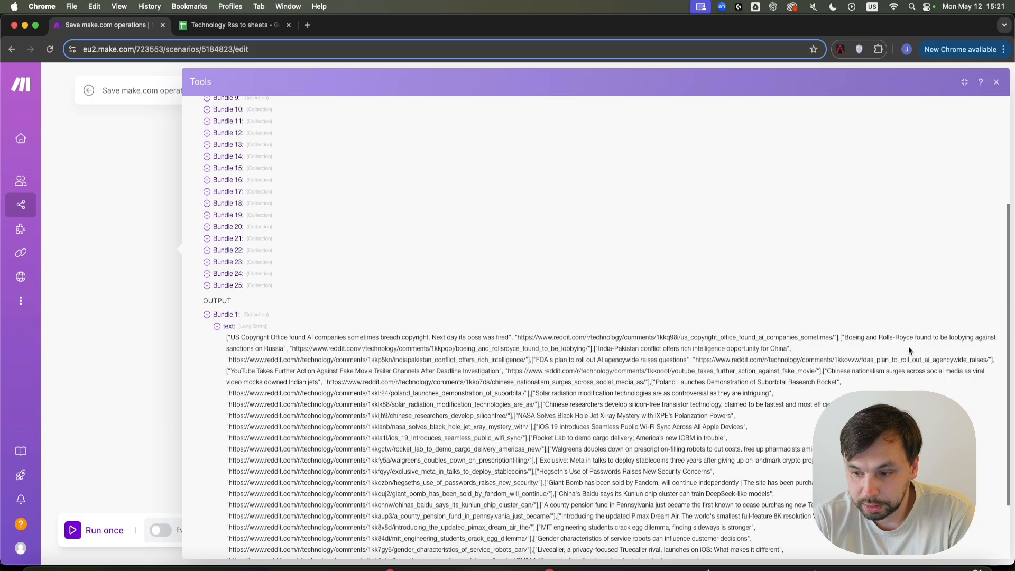
{"action": "left_click_drag", "start_coordinate": [993, 353], "coordinate": [995, 360]}
Close the results inspector and run the reconnected Tools-to-Google Sheets route once more.
{"action": "scroll", "coordinate": [390, 366], "scroll_direction": "down", "scroll_amount": 2}
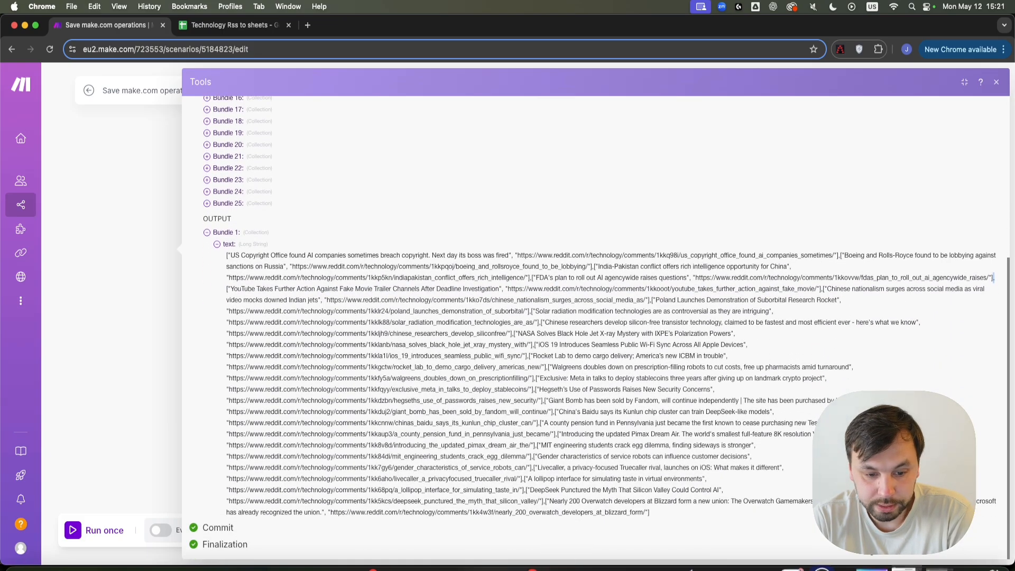
{"action": "scroll", "coordinate": [728, 531], "scroll_direction": "up", "scroll_amount": 1}
{"action": "left_click", "coordinate": [995, 85]}
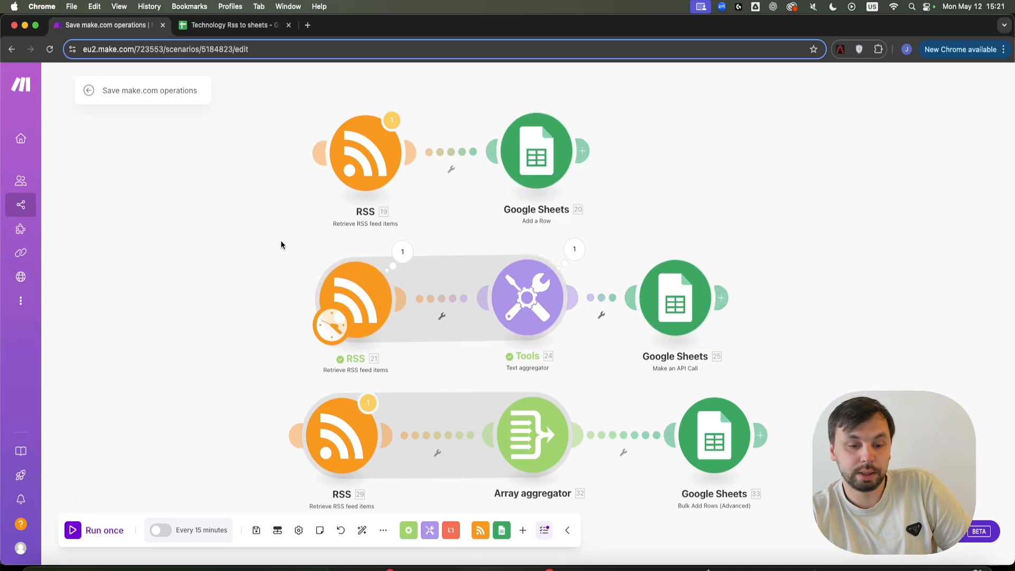
{"action": "left_click", "coordinate": [90, 534]}
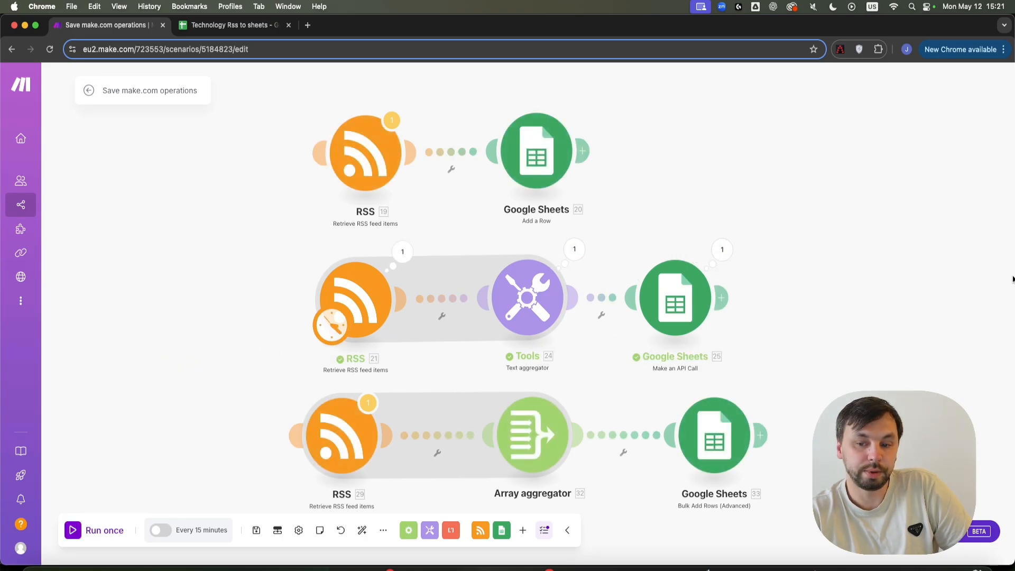
Check in Google Sheets that title and URL rows reach row 51, then reopen the Text aggregator.
{"action": "left_click", "coordinate": [211, 25]}
{"action": "scroll", "coordinate": [239, 267], "scroll_direction": "down", "scroll_amount": 10}
{"action": "scroll", "coordinate": [237, 371], "scroll_direction": "up", "scroll_amount": 5}
{"action": "scroll", "coordinate": [141, 419], "scroll_direction": "down", "scroll_amount": 5}
{"action": "scroll", "coordinate": [86, 378], "scroll_direction": "up", "scroll_amount": 1}
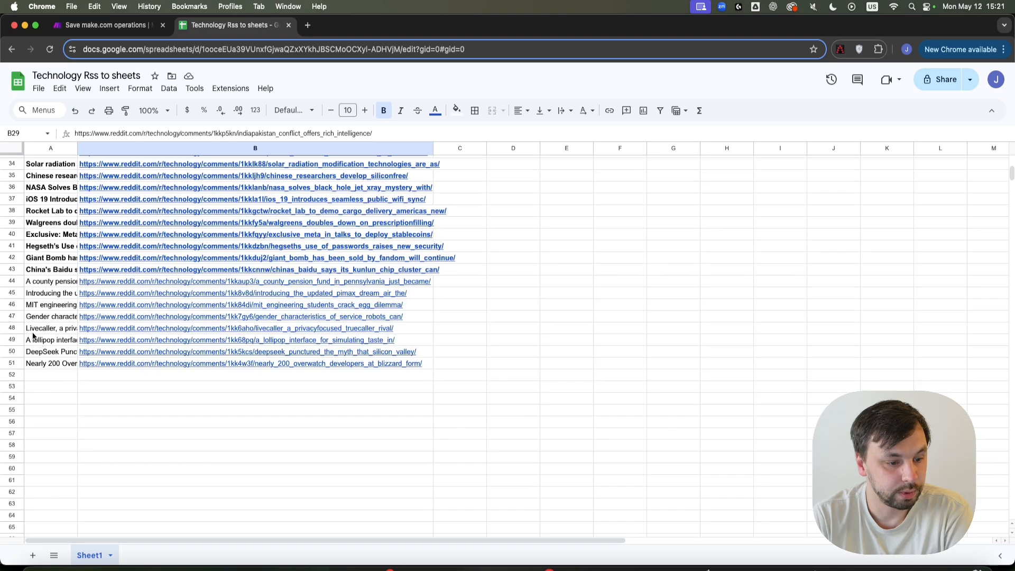
{"action": "scroll", "coordinate": [32, 365], "scroll_direction": "up", "scroll_amount": 5}
{"action": "scroll", "coordinate": [135, 423], "scroll_direction": "down", "scroll_amount": 5}
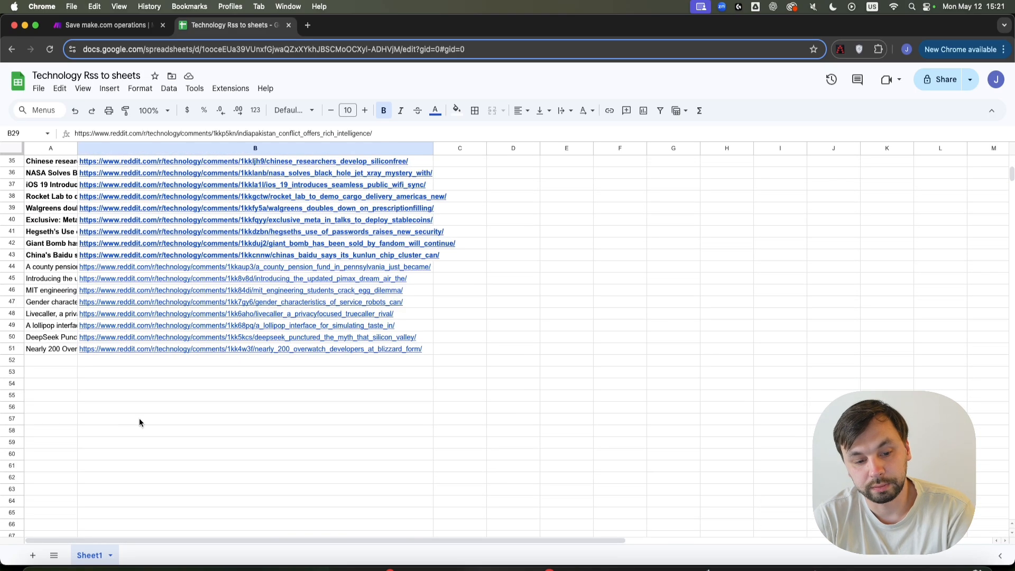
{"action": "scroll", "coordinate": [255, 502], "scroll_direction": "up", "scroll_amount": 5}
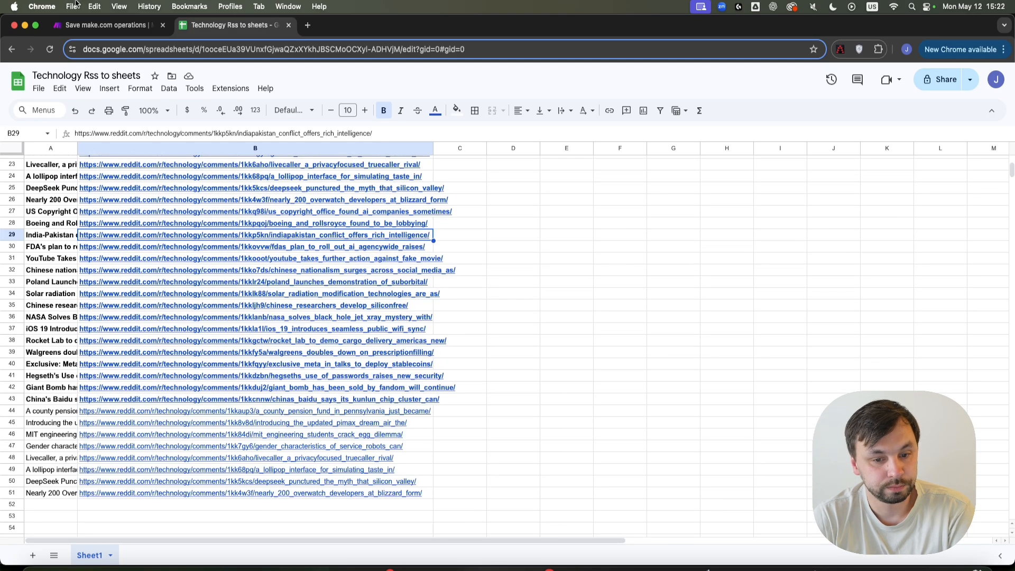
{"action": "left_click", "coordinate": [106, 25]}
{"action": "left_click", "coordinate": [545, 287]}
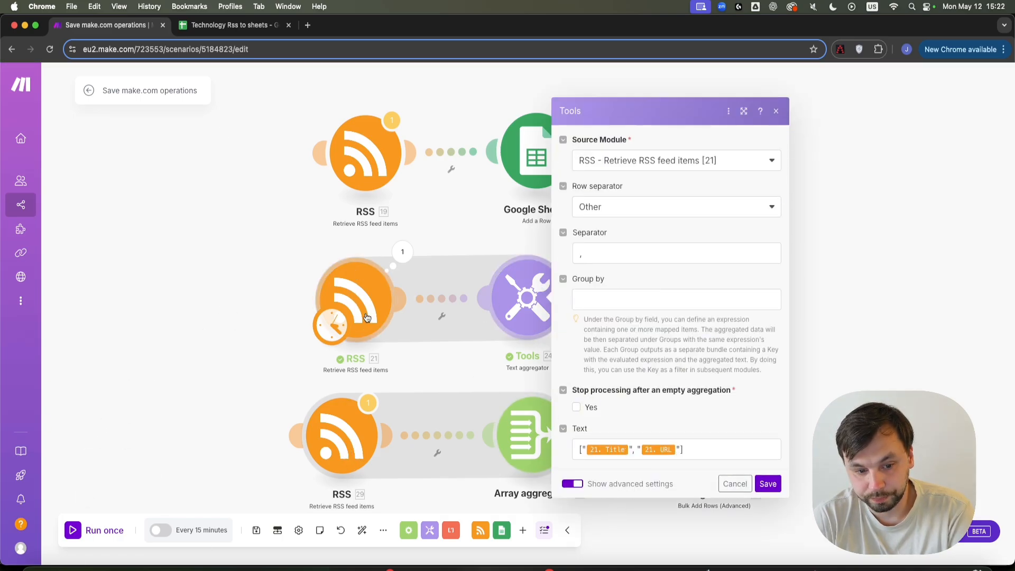
Add 21. Date updated after Title and URL in the aggregator text, save, and run once.
{"action": "left_click", "coordinate": [683, 448]}
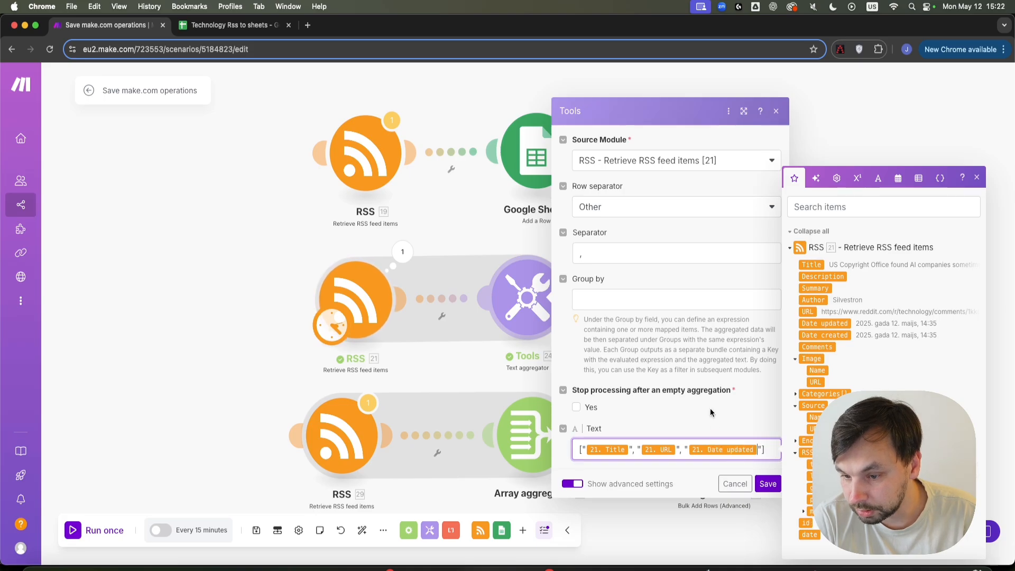
{"action": "left_click", "coordinate": [768, 483]}
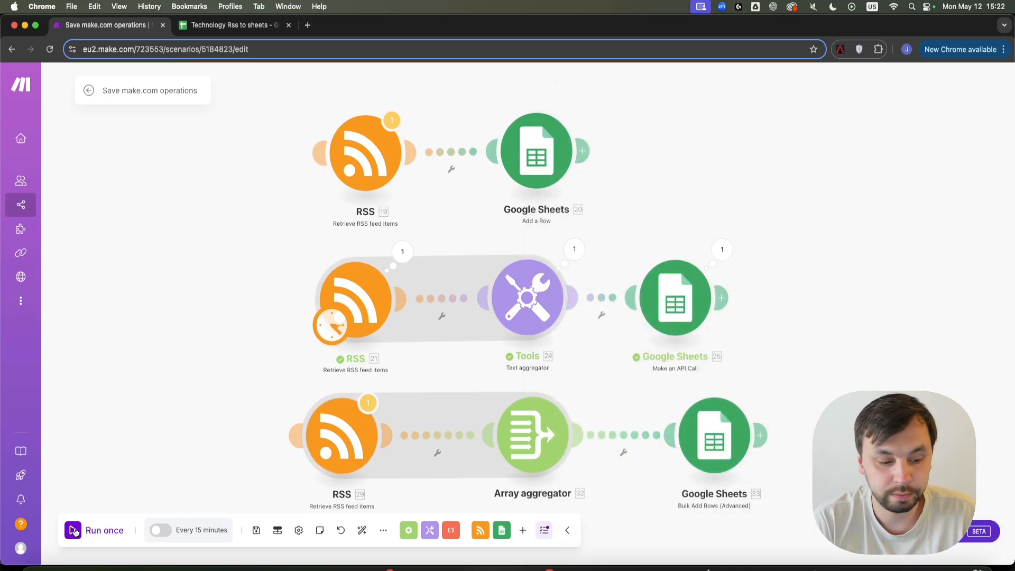
{"action": "left_click", "coordinate": [104, 535]}
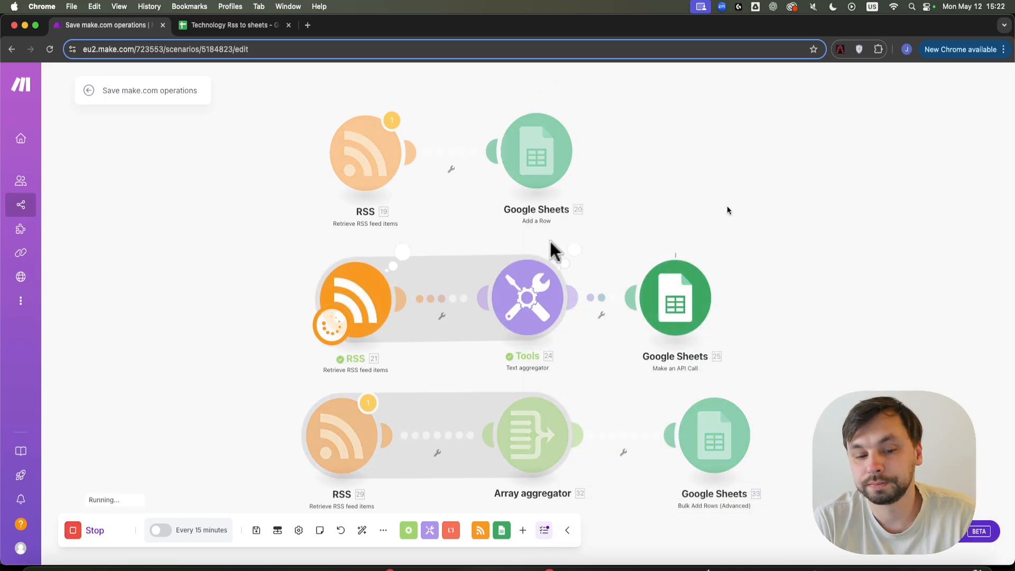
Select rows 52–76 to check the new titles, URLs and Date updated timestamps in column C.
{"action": "left_click", "coordinate": [232, 25]}
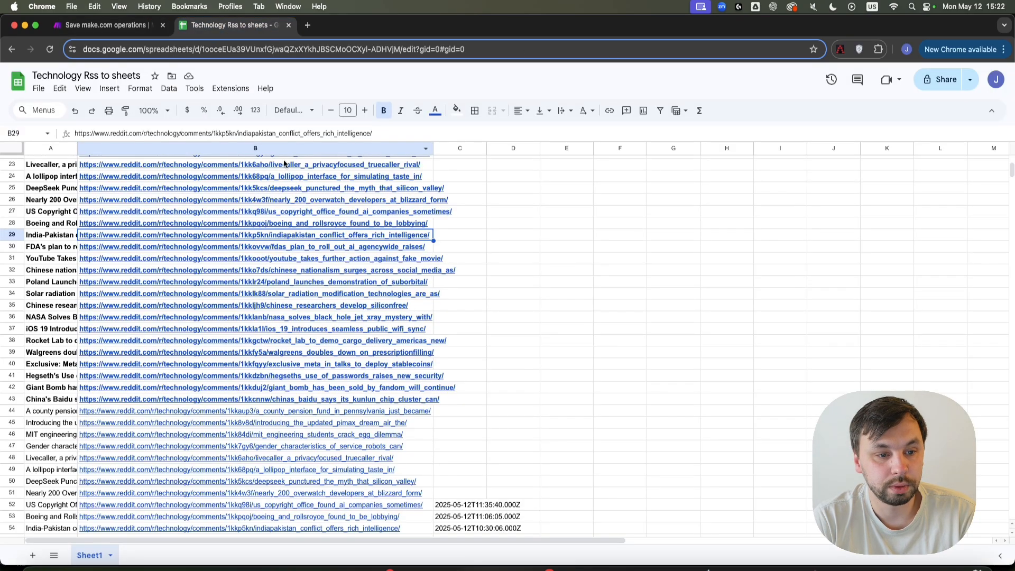
{"action": "scroll", "coordinate": [455, 176], "scroll_direction": "down", "scroll_amount": 10}
{"action": "scroll", "coordinate": [467, 322], "scroll_direction": "up", "scroll_amount": 4}
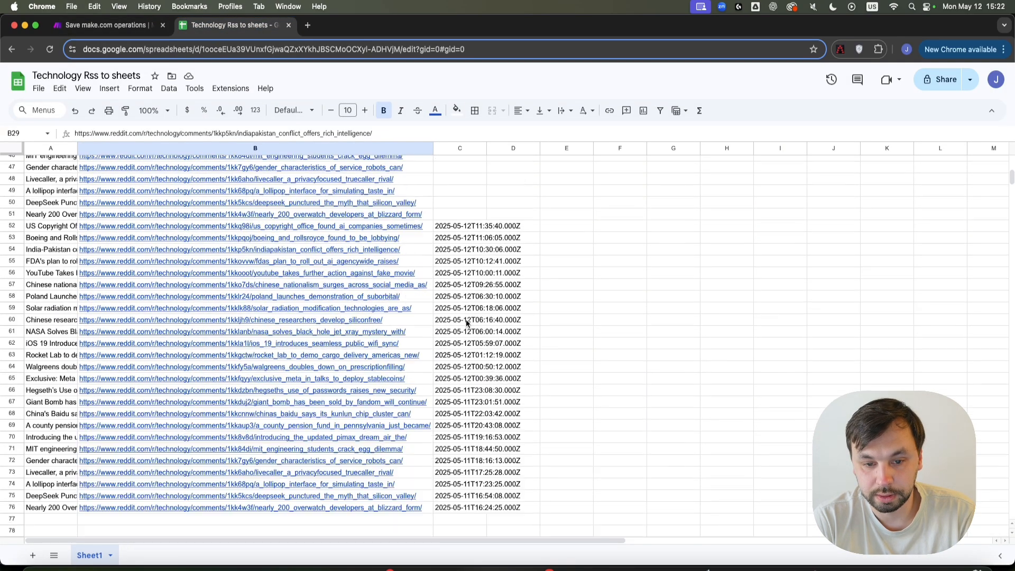
{"action": "left_click_drag", "start_coordinate": [465, 226], "coordinate": [31, 228]}
{"action": "left_click", "coordinate": [566, 437]}
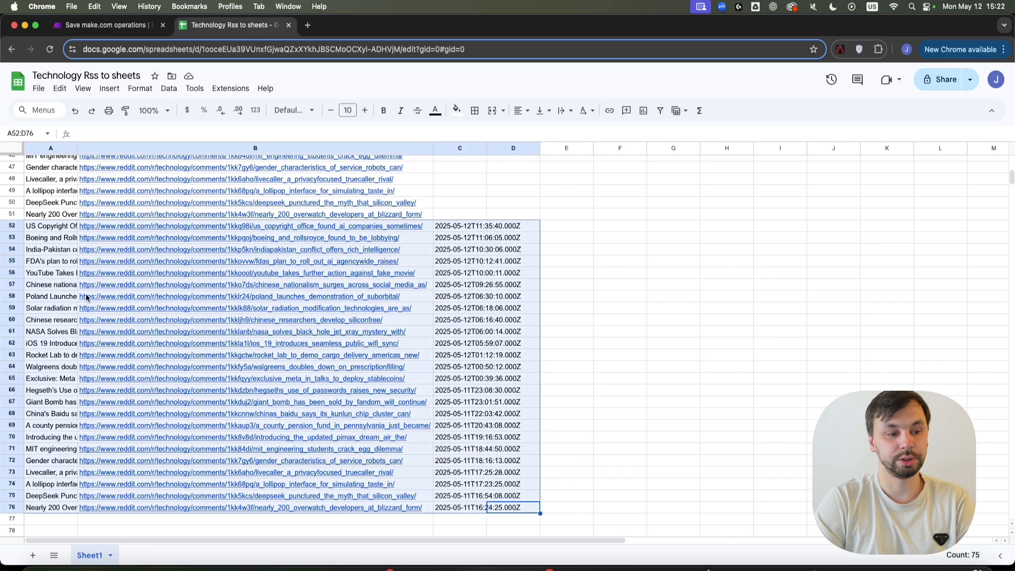
{"action": "mouse_move", "coordinate": [86, 297]}
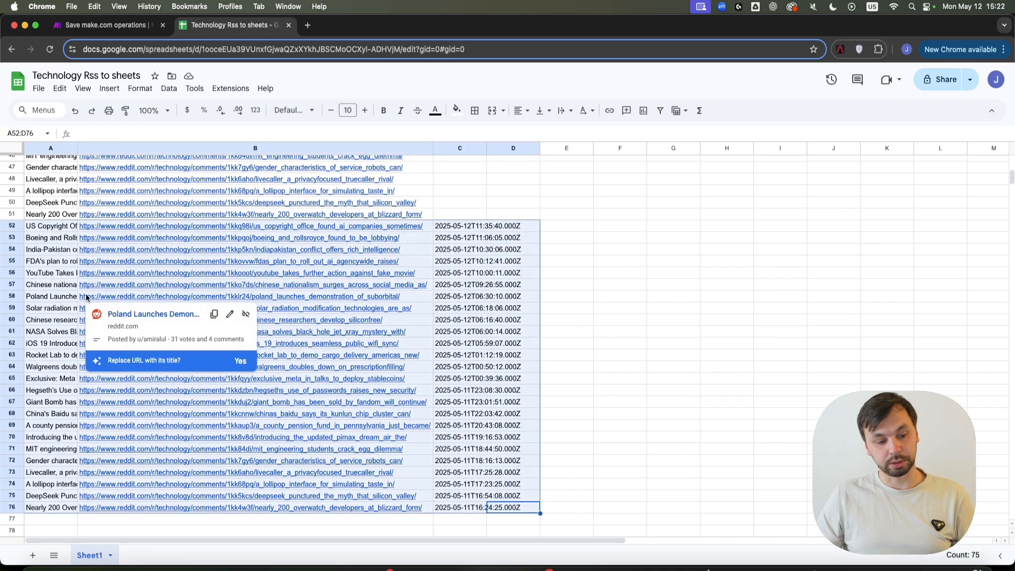
{"action": "left_click", "coordinate": [564, 493]}
{"action": "left_click_drag", "start_coordinate": [528, 507], "coordinate": [34, 228]}
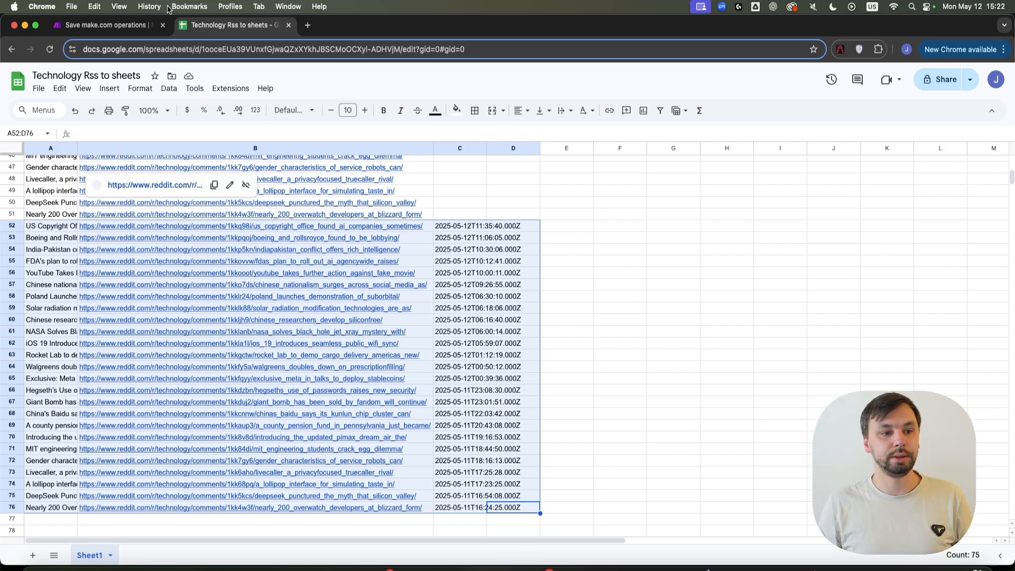
{"action": "left_click", "coordinate": [118, 25]}
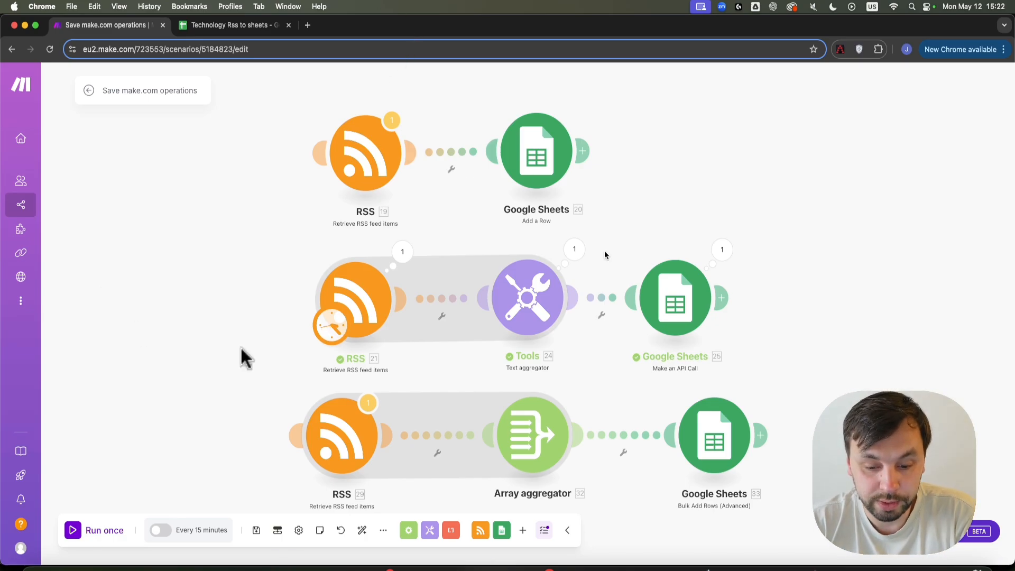
Set Bulk Add Rows module 33's Sheet Name to Sheet1 and save its settings.
{"action": "scroll", "coordinate": [905, 211], "scroll_direction": "down", "scroll_amount": 3}
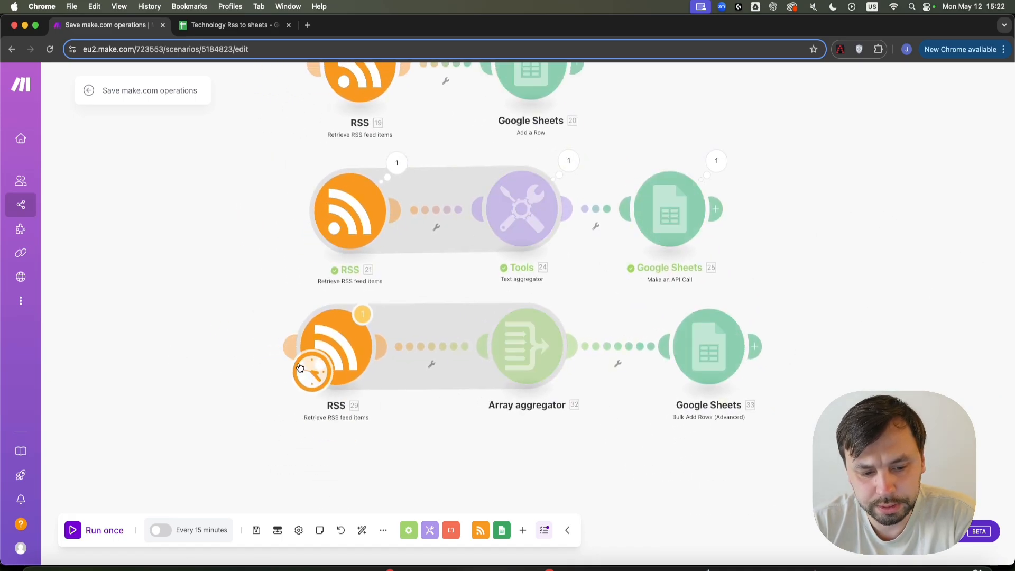
{"action": "scroll", "coordinate": [571, 370], "scroll_direction": "right", "scroll_amount": 5}
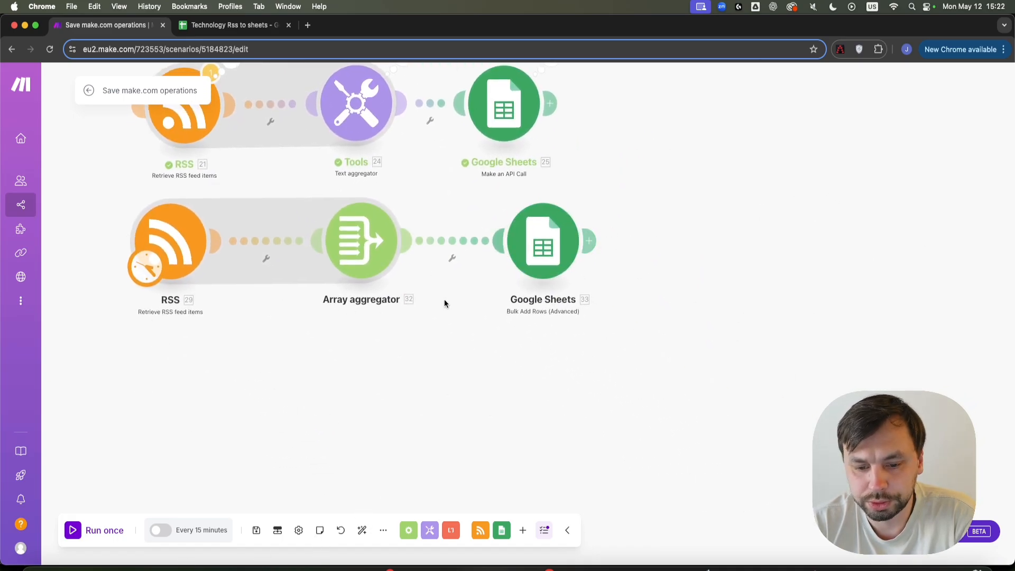
{"action": "left_click", "coordinate": [543, 243]}
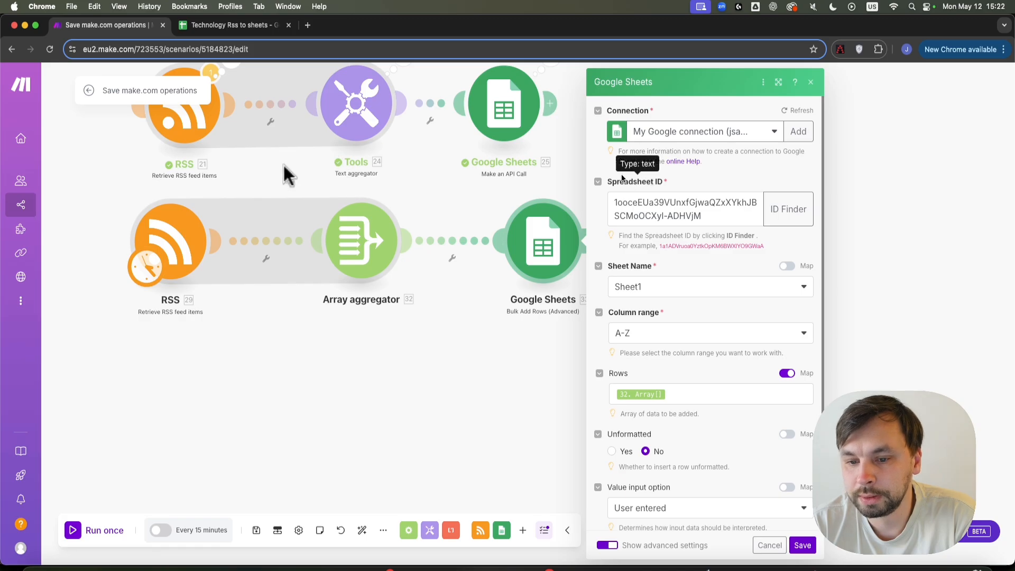
{"action": "left_click", "coordinate": [207, 27]}
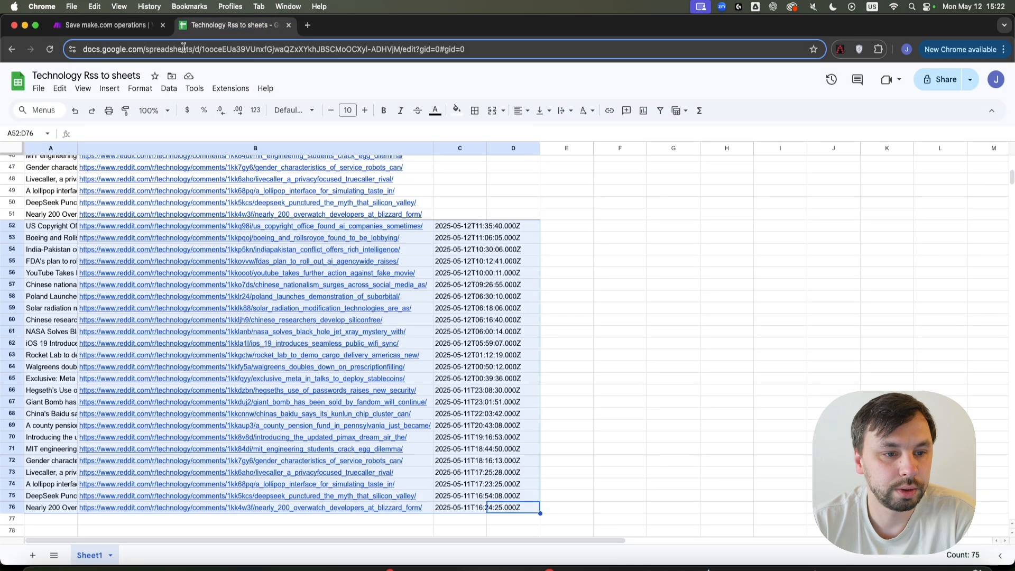
{"action": "left_click", "coordinate": [94, 23]}
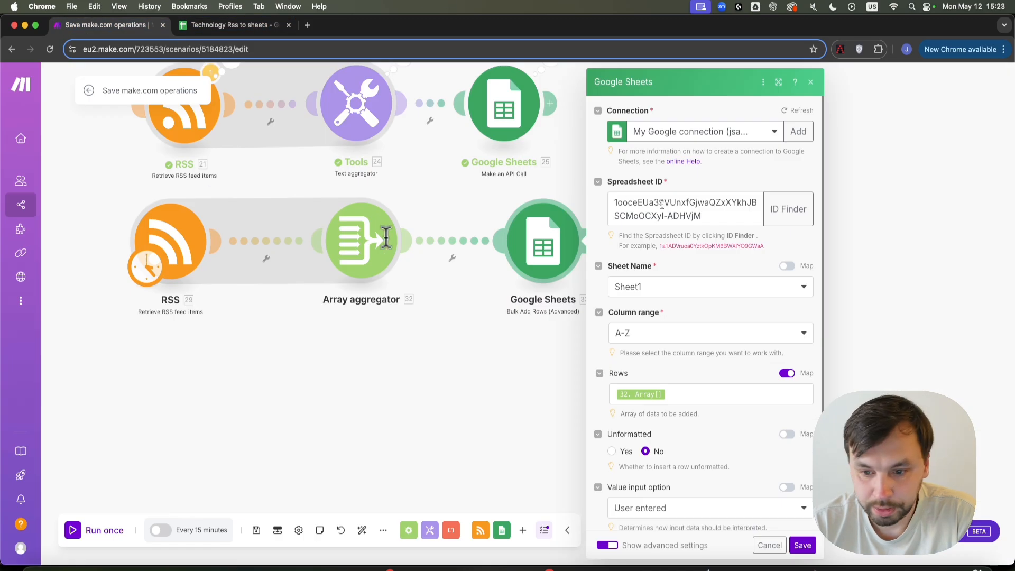
{"action": "left_click", "coordinate": [703, 291]}
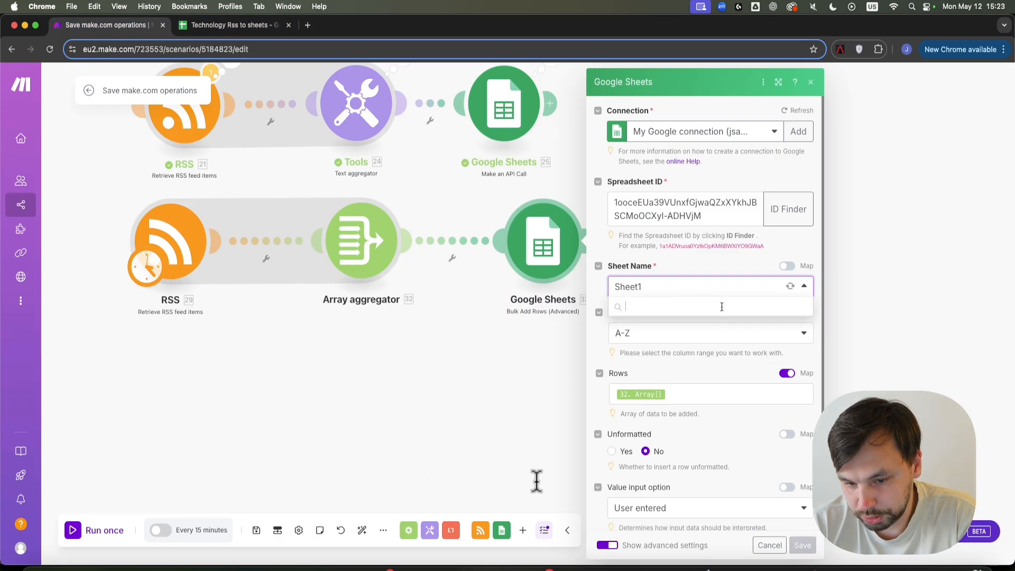
{"action": "left_click", "coordinate": [647, 307]}
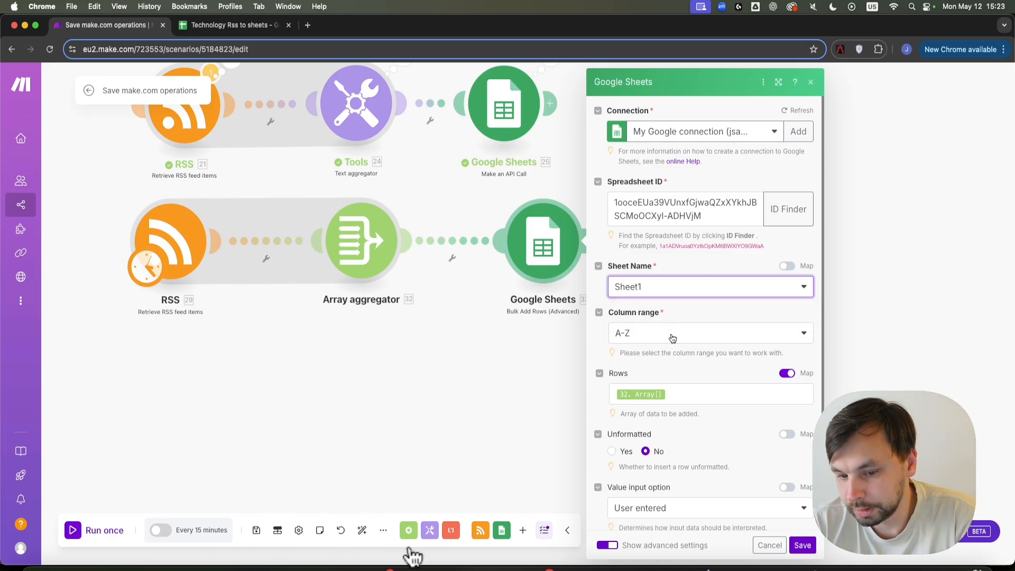
{"action": "scroll", "coordinate": [662, 354], "scroll_direction": "down", "scroll_amount": 3}
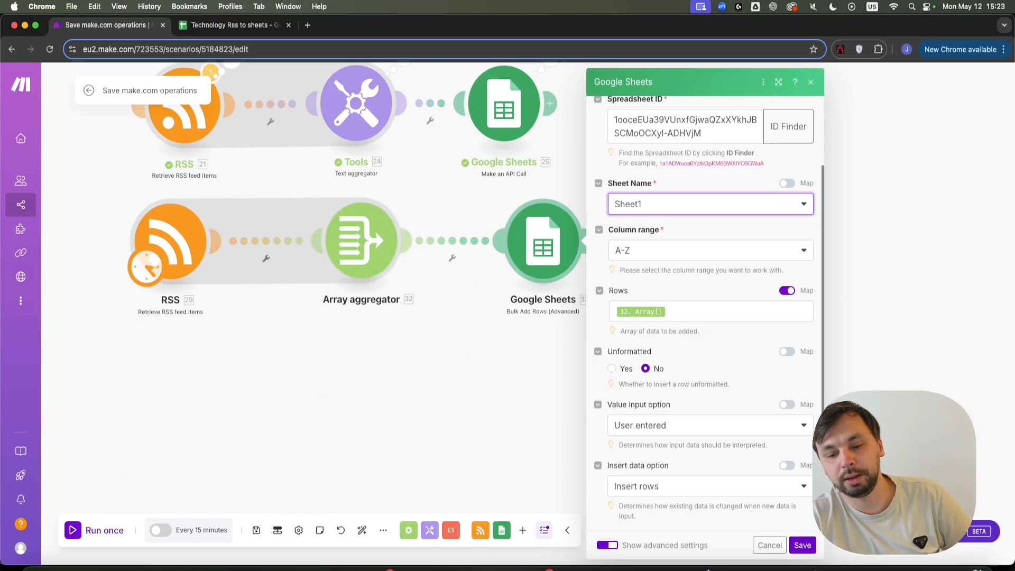
{"action": "left_click", "coordinate": [799, 543]}
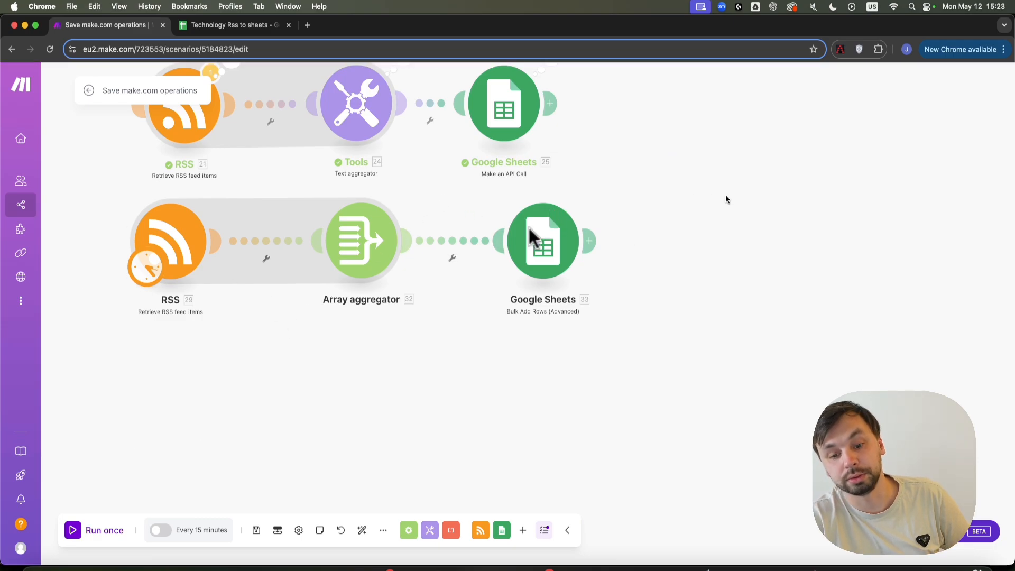
Inspect the Make an API Call module's settings on the upper route, then close it.
{"action": "left_click_drag", "start_coordinate": [378, 334], "coordinate": [461, 367]}
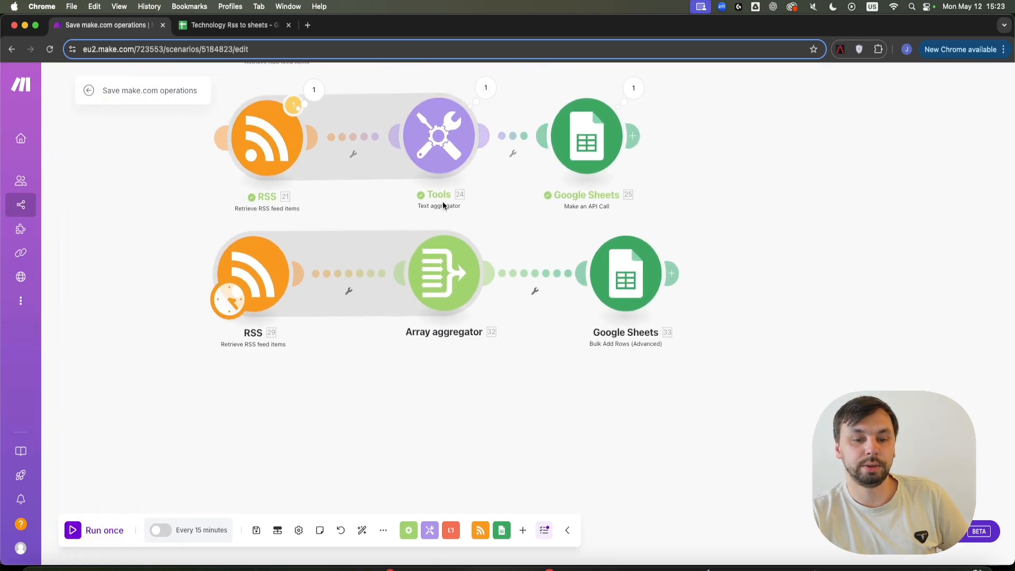
{"action": "left_click", "coordinate": [616, 140]}
{"action": "scroll", "coordinate": [762, 393], "scroll_direction": "down", "scroll_amount": 3}
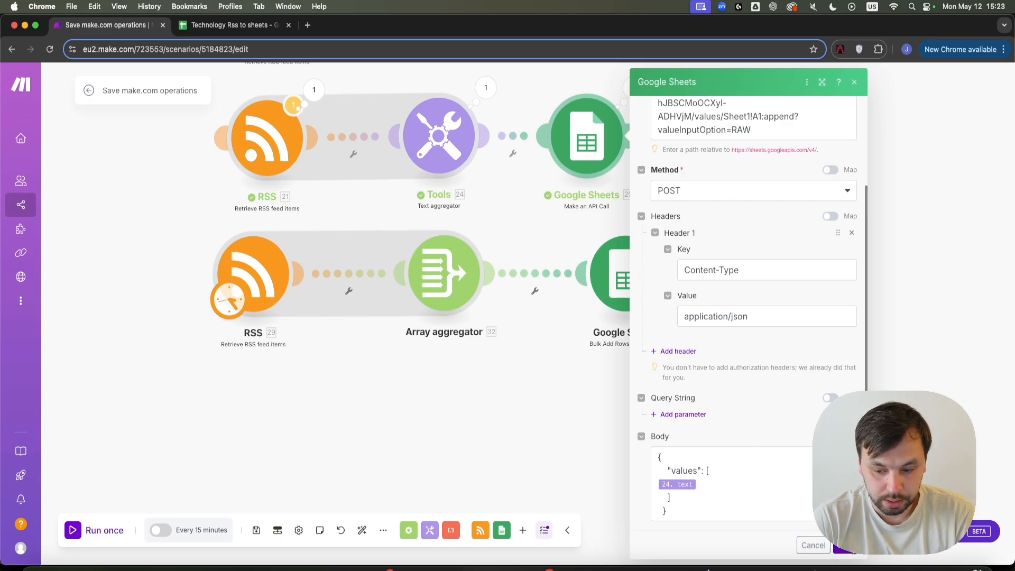
{"action": "left_click", "coordinate": [845, 548]}
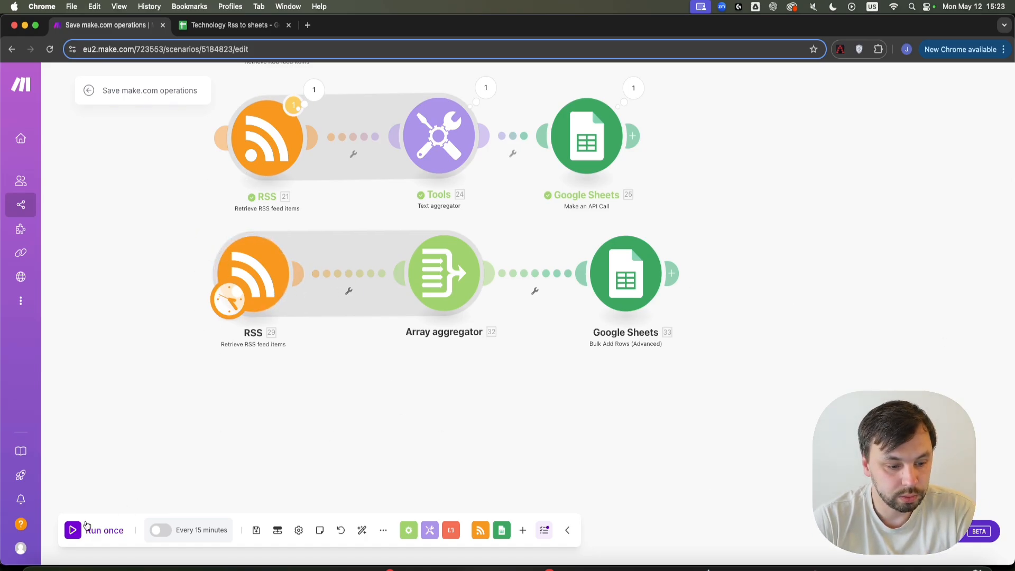
Run the scenario once and check the spreadsheet for new rows 77–101.
{"action": "left_click", "coordinate": [101, 530]}
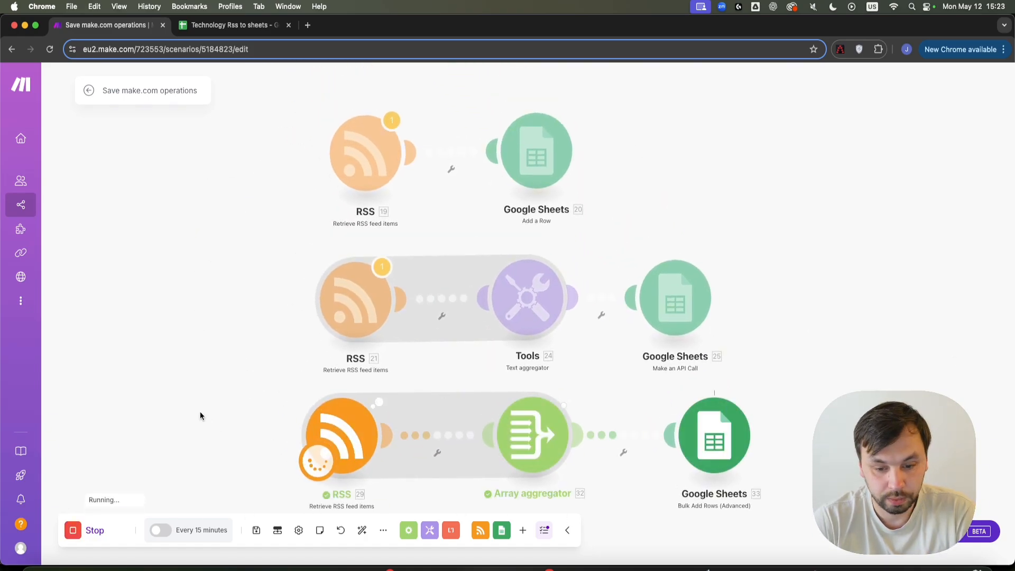
{"action": "left_click_drag", "start_coordinate": [231, 409], "coordinate": [78, 245]}
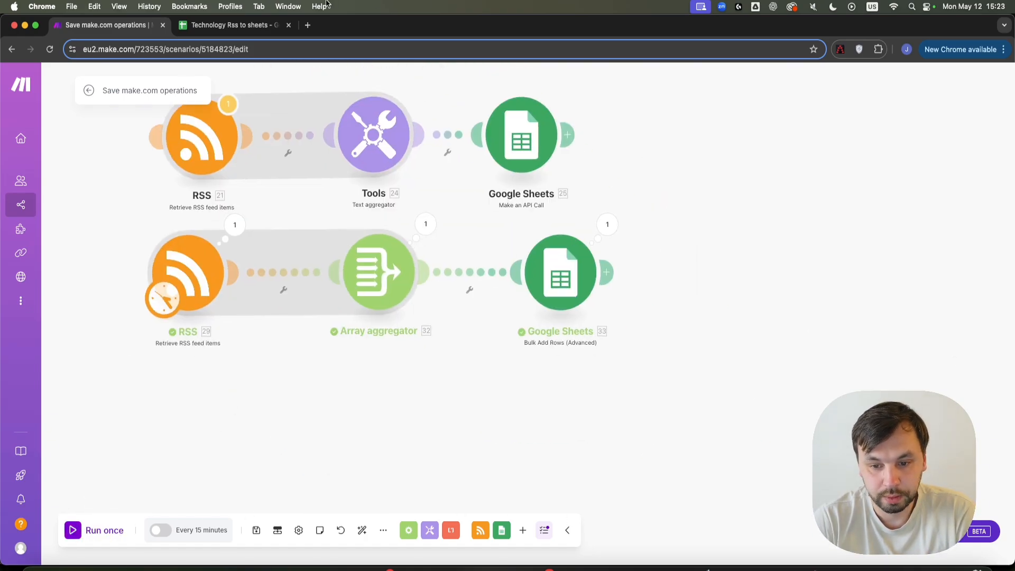
{"action": "left_click", "coordinate": [233, 24]}
{"action": "scroll", "coordinate": [385, 354], "scroll_direction": "down", "scroll_amount": 10}
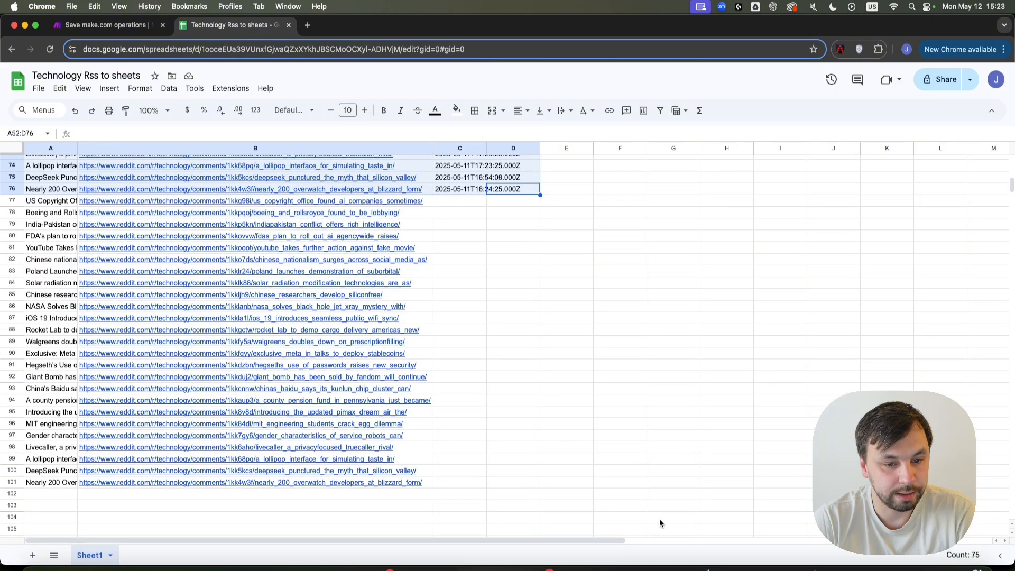
{"action": "scroll", "coordinate": [317, 455], "scroll_direction": "up", "scroll_amount": 10}
{"action": "left_click", "coordinate": [97, 28]}
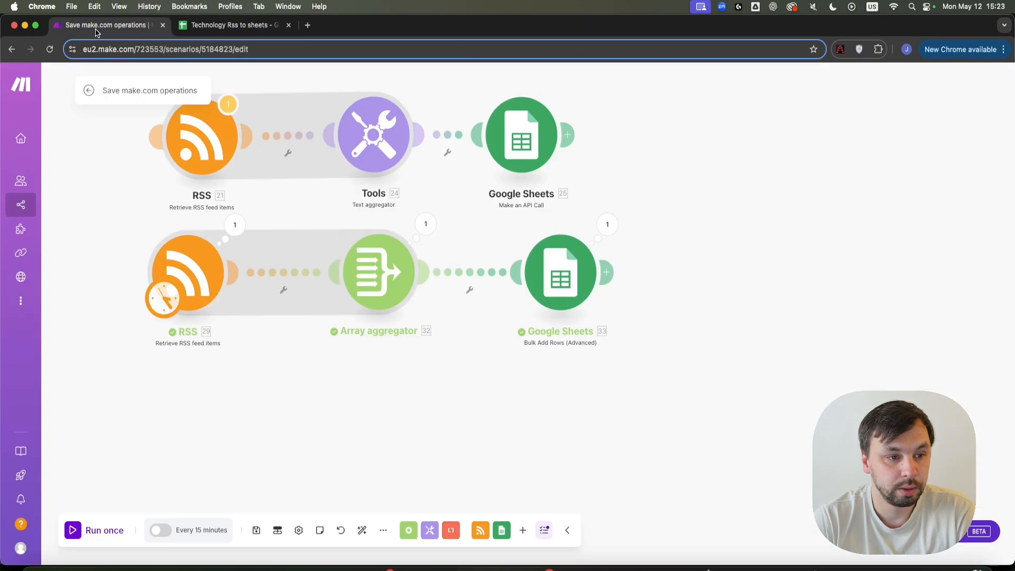
{"action": "left_click_drag", "start_coordinate": [497, 391], "coordinate": [619, 434]}
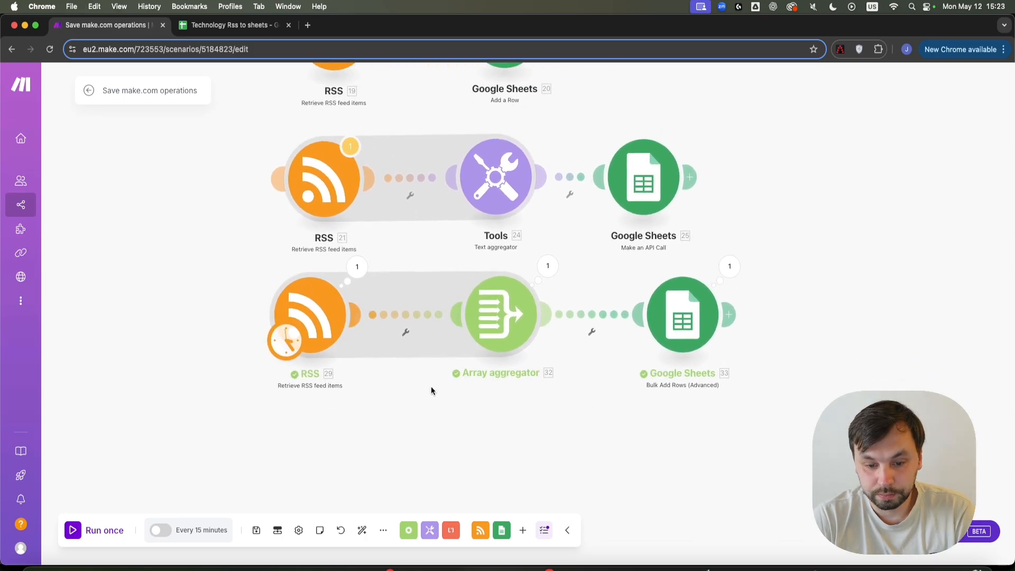
Clone the bottom RSS module 29 to create RSS module 34.
{"action": "left_click_drag", "start_coordinate": [429, 402], "coordinate": [465, 319]}
{"action": "right_click", "coordinate": [336, 236]}
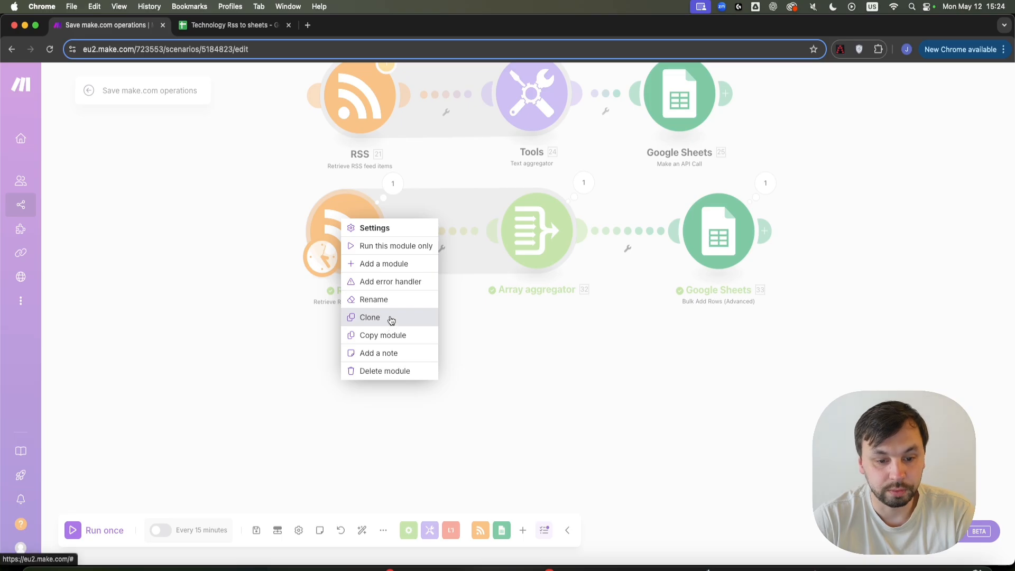
{"action": "left_click", "coordinate": [388, 318]}
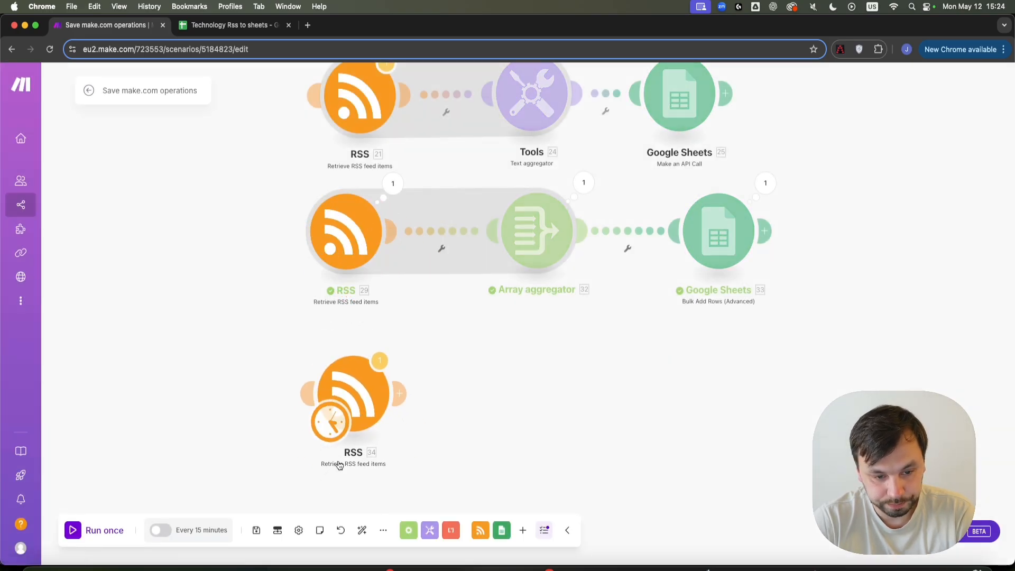
Add an Array aggregator (35) from Flow Control and connect it after cloned RSS 34.
{"action": "scroll", "coordinate": [513, 397], "scroll_direction": "down", "scroll_amount": 3}
{"action": "left_click", "coordinate": [412, 526]}
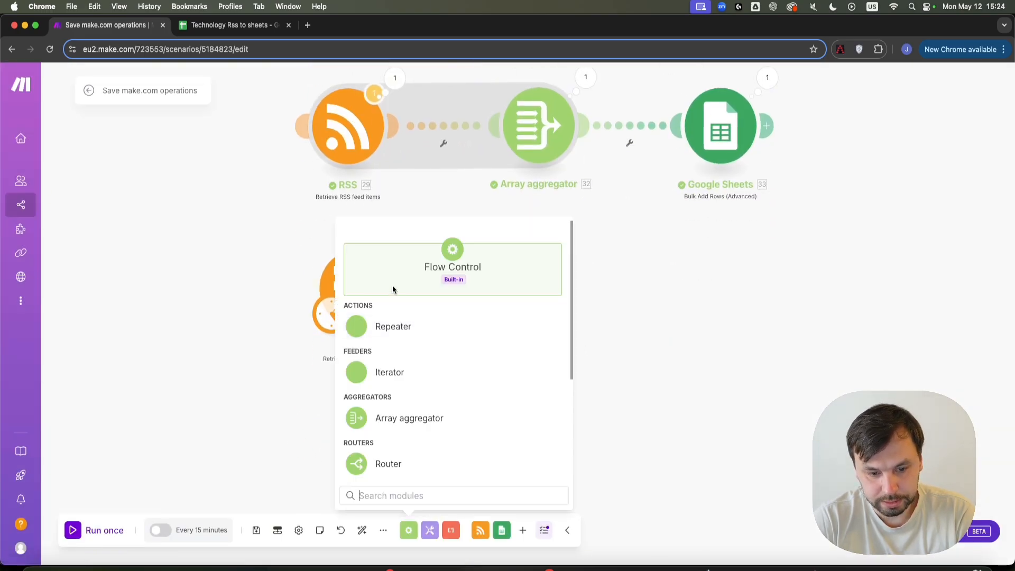
{"action": "left_click", "coordinate": [452, 417]}
{"action": "left_click_drag", "start_coordinate": [452, 418], "coordinate": [553, 292]}
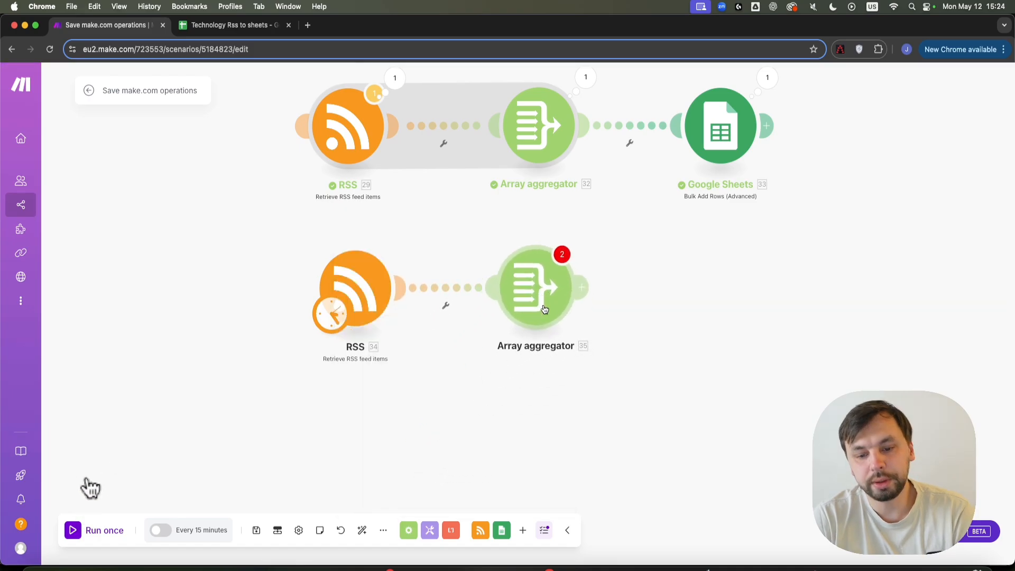
Set Array aggregator 35's source to RSS 34, aggregate Title and URL, and save.
{"action": "left_click", "coordinate": [544, 301]}
{"action": "left_click", "coordinate": [656, 187]}
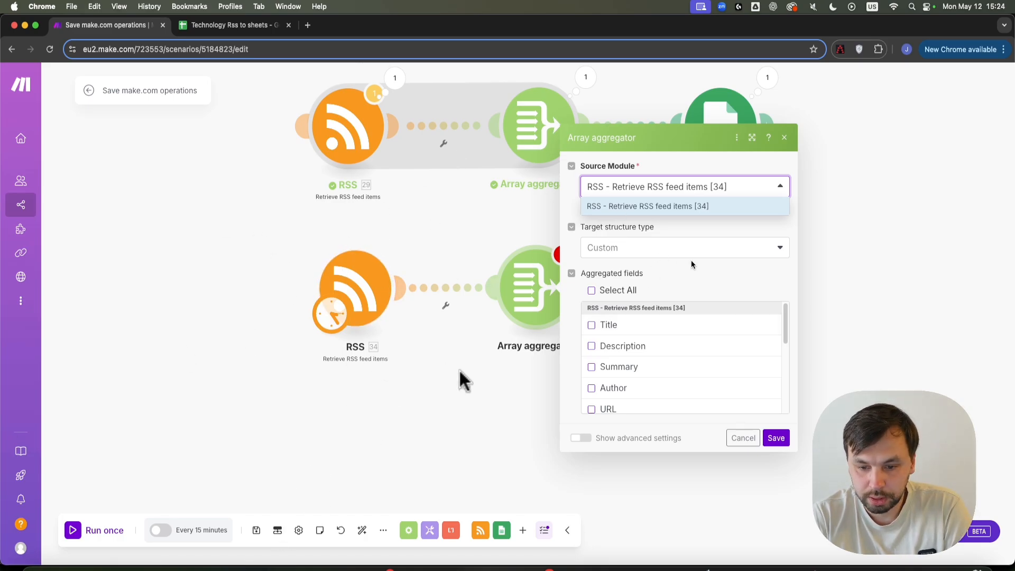
{"action": "left_click", "coordinate": [701, 271]}
{"action": "left_click", "coordinate": [607, 325]}
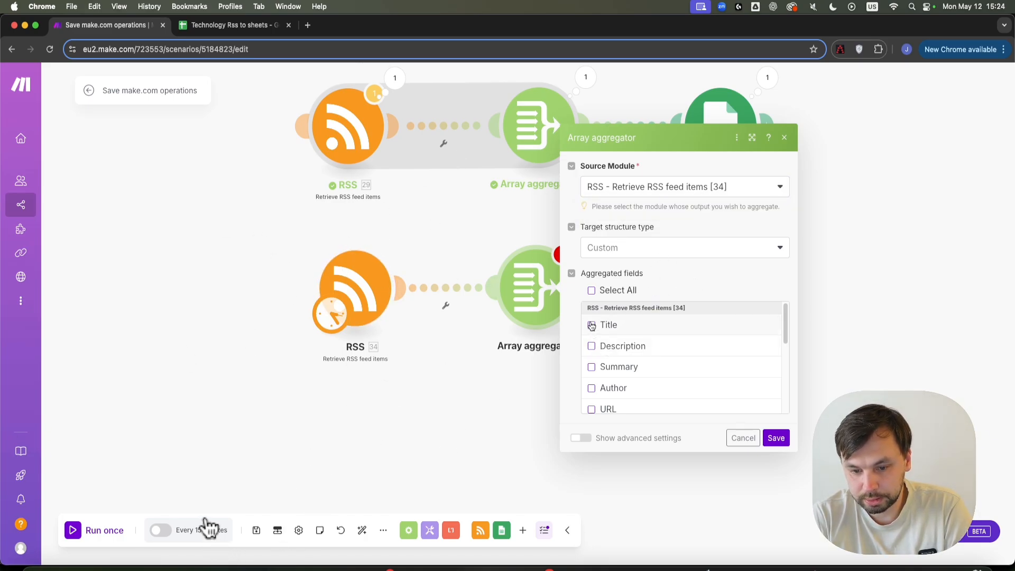
{"action": "scroll", "coordinate": [622, 363], "scroll_direction": "down", "scroll_amount": 1}
{"action": "left_click", "coordinate": [600, 385]}
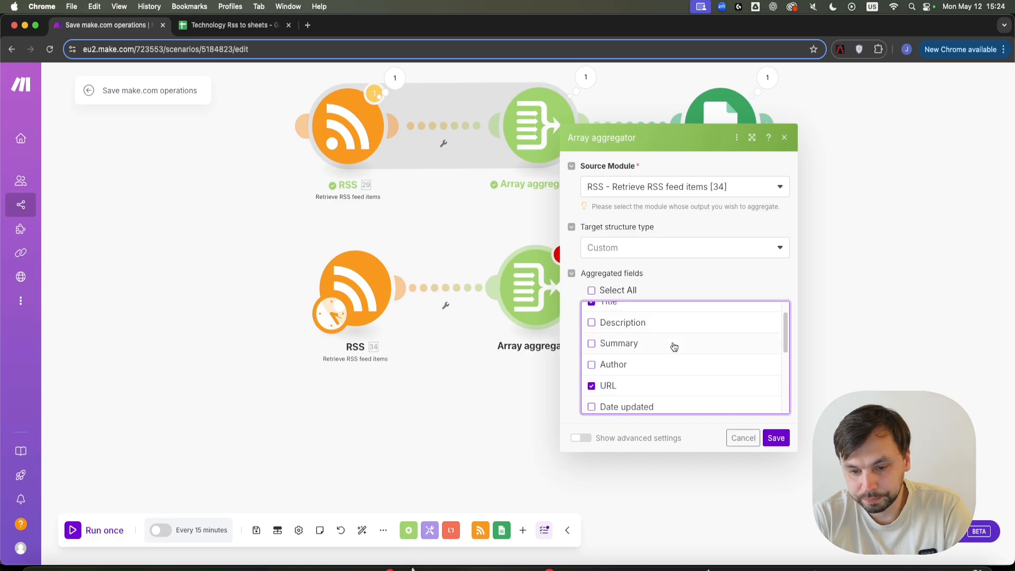
{"action": "scroll", "coordinate": [673, 344], "scroll_direction": "up", "scroll_amount": 1}
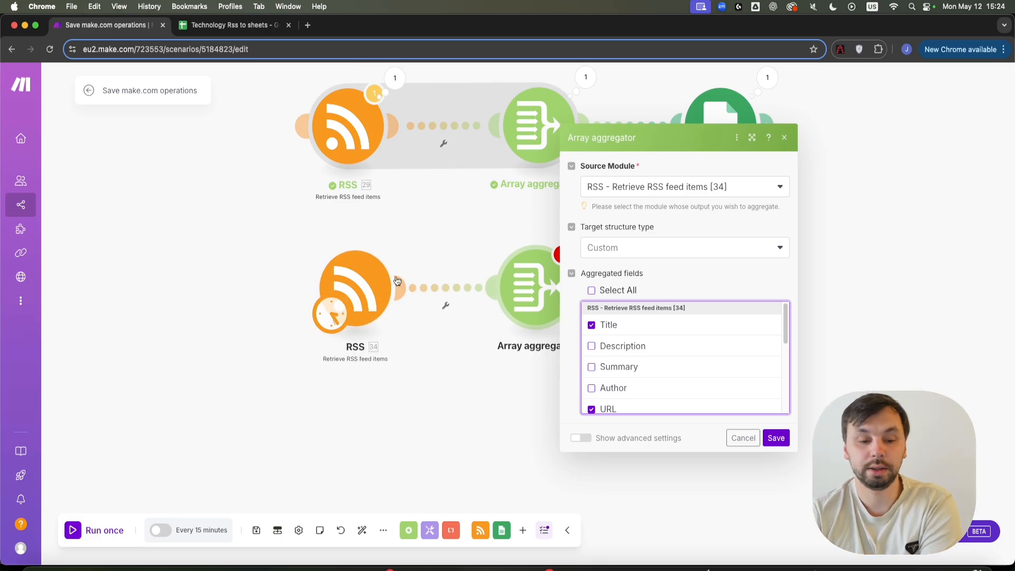
{"action": "left_click", "coordinate": [776, 438]}
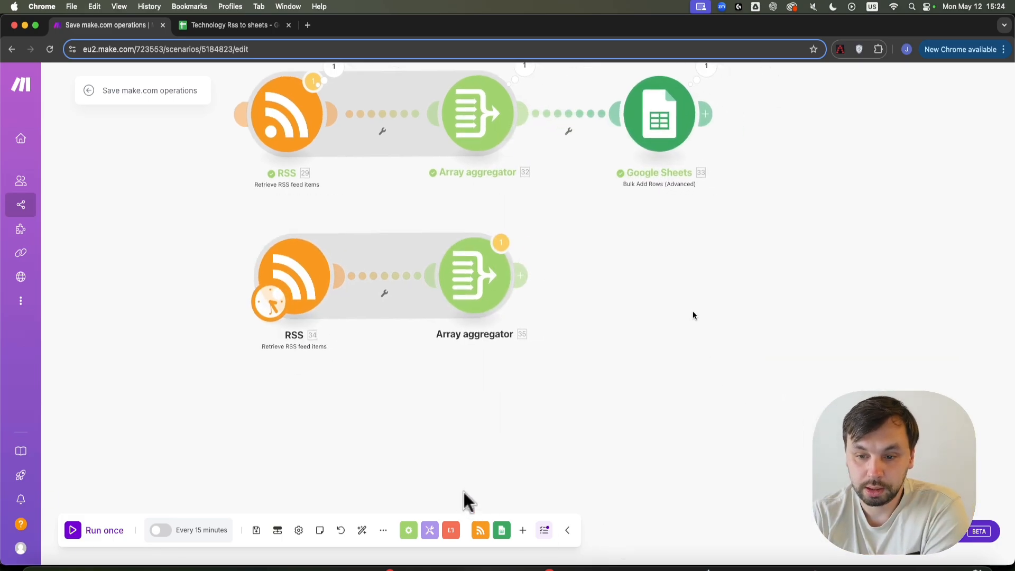
Add a Google Sheets Bulk Add Rows (Advanced) module (36) after the new Array aggregator.
{"action": "left_click", "coordinate": [502, 530]}
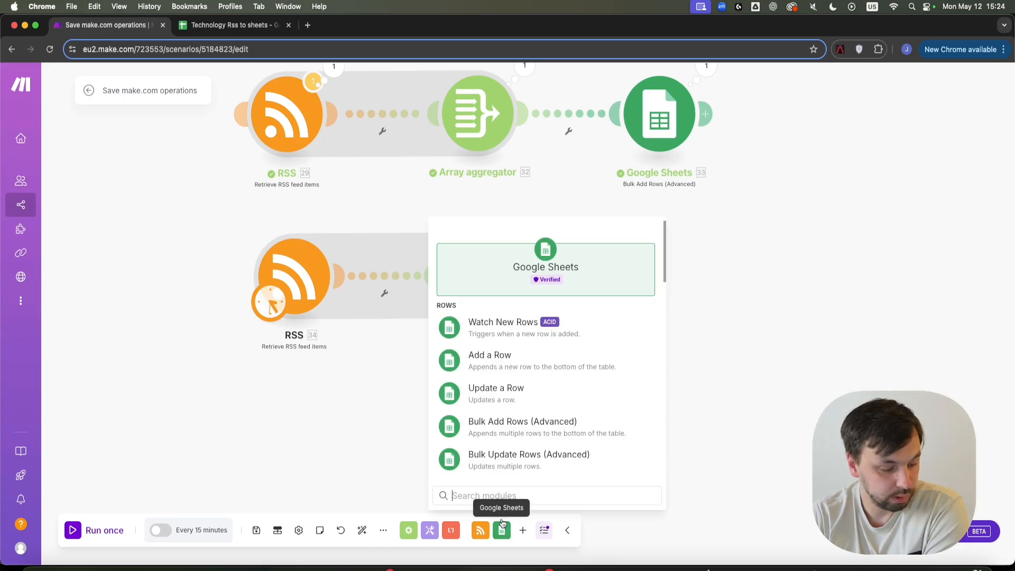
{"action": "scroll", "coordinate": [563, 392], "scroll_direction": "down", "scroll_amount": 2}
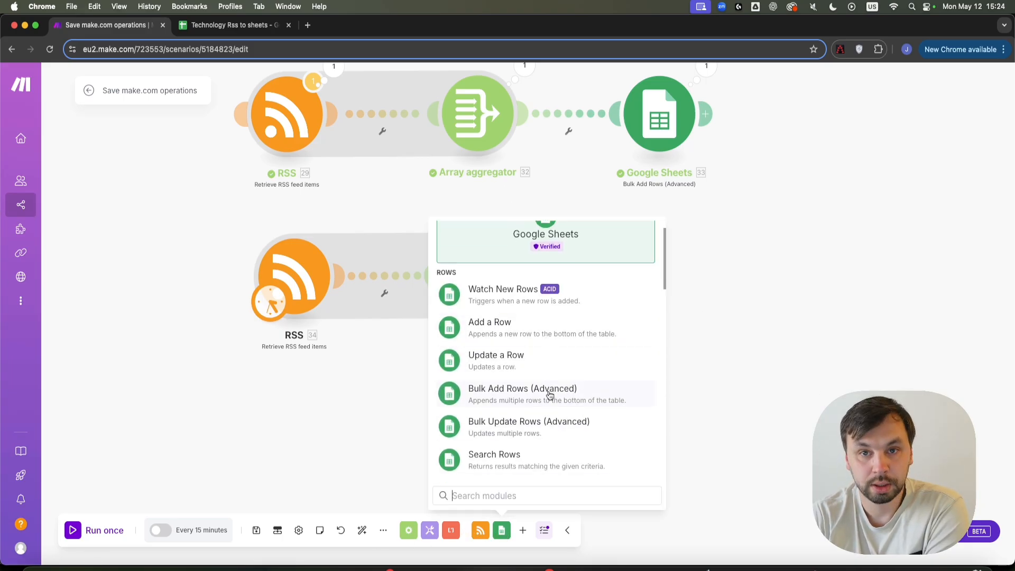
{"action": "scroll", "coordinate": [550, 419], "scroll_direction": "down", "scroll_amount": 3}
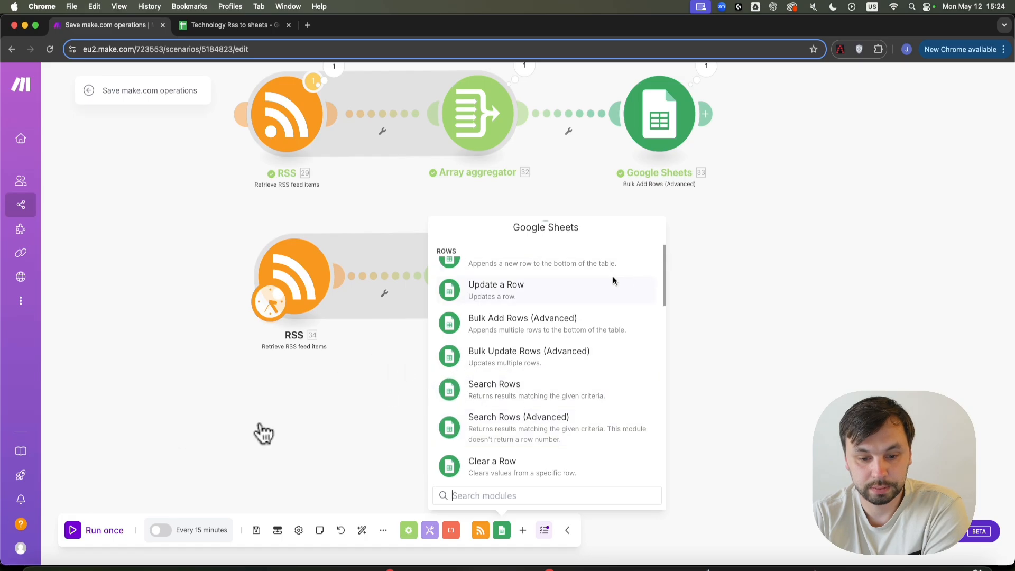
{"action": "left_click", "coordinate": [535, 330]}
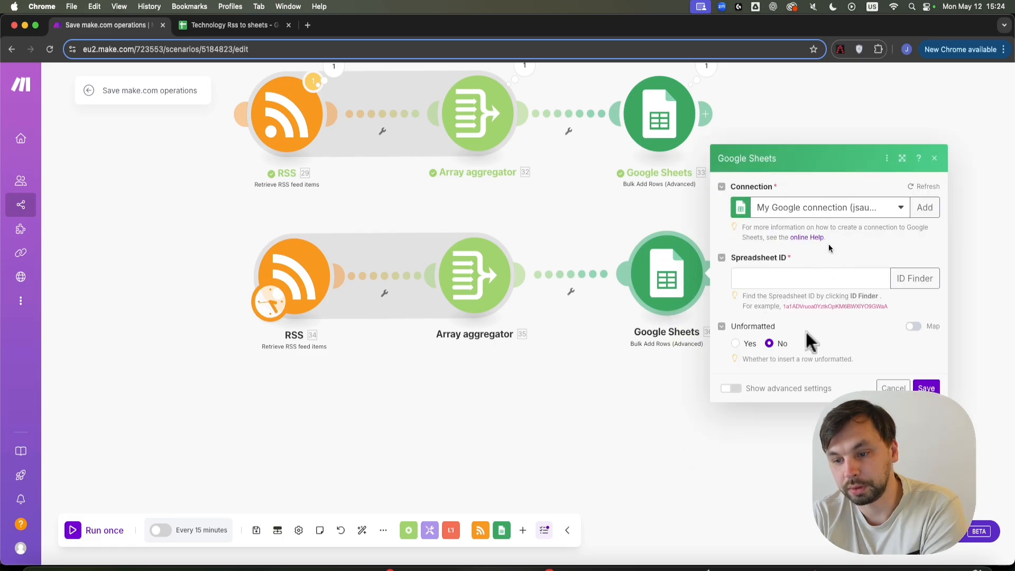
{"action": "left_click", "coordinate": [235, 26]}
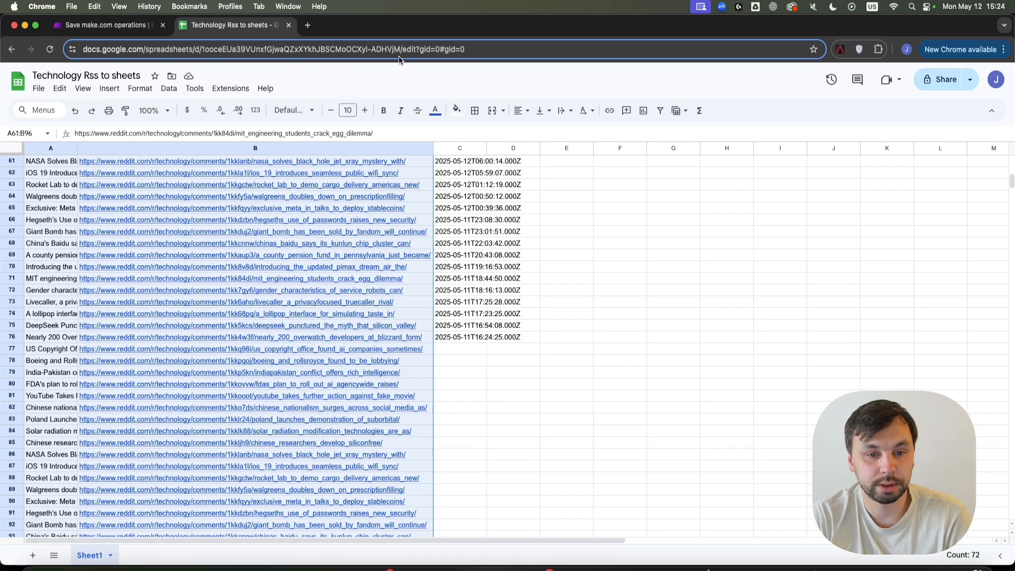
Copy the Technology Rss to sheets ID from the sheet URL into module 36's Spreadsheet ID.
{"action": "left_click_drag", "start_coordinate": [400, 48], "coordinate": [203, 44]}
{"action": "key", "text": "super+c"}
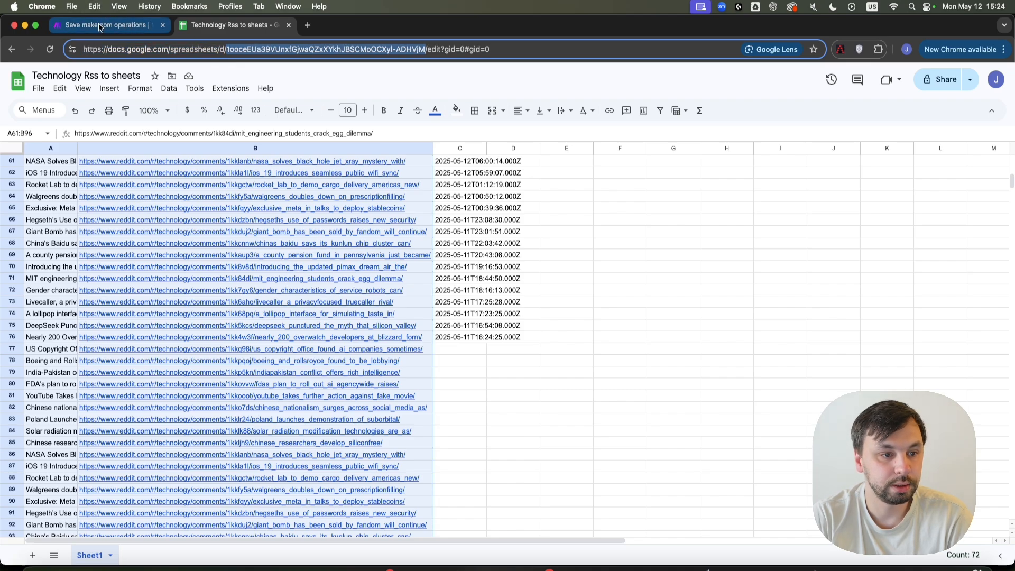
{"action": "left_click", "coordinate": [99, 28]}
{"action": "left_click", "coordinate": [809, 277]}
{"action": "key", "text": "super+v"}
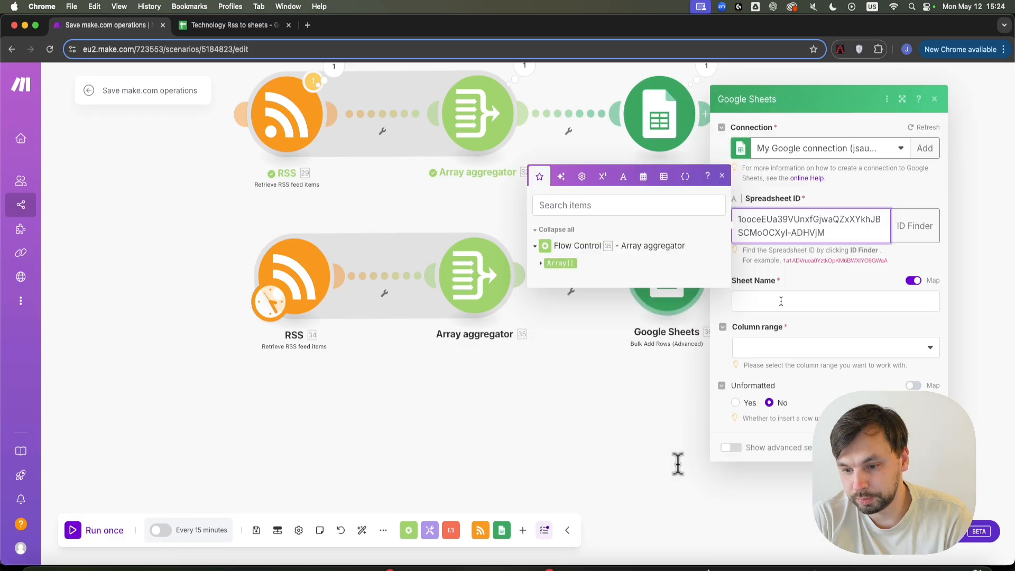
Choose Sheet1 from the existing sheets and set the column range to A-Z.
{"action": "left_click", "coordinate": [782, 300]}
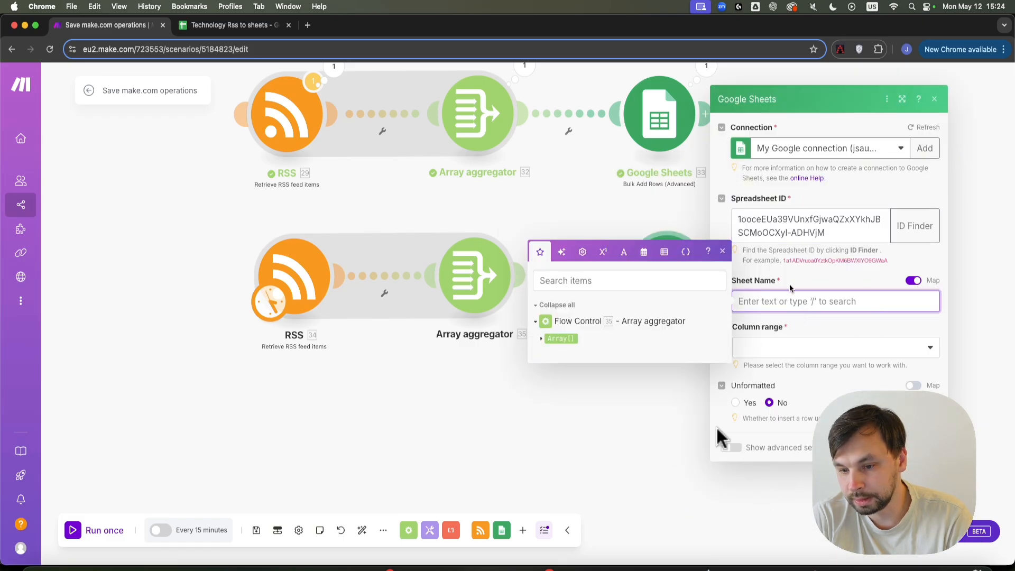
{"action": "left_click", "coordinate": [915, 281]}
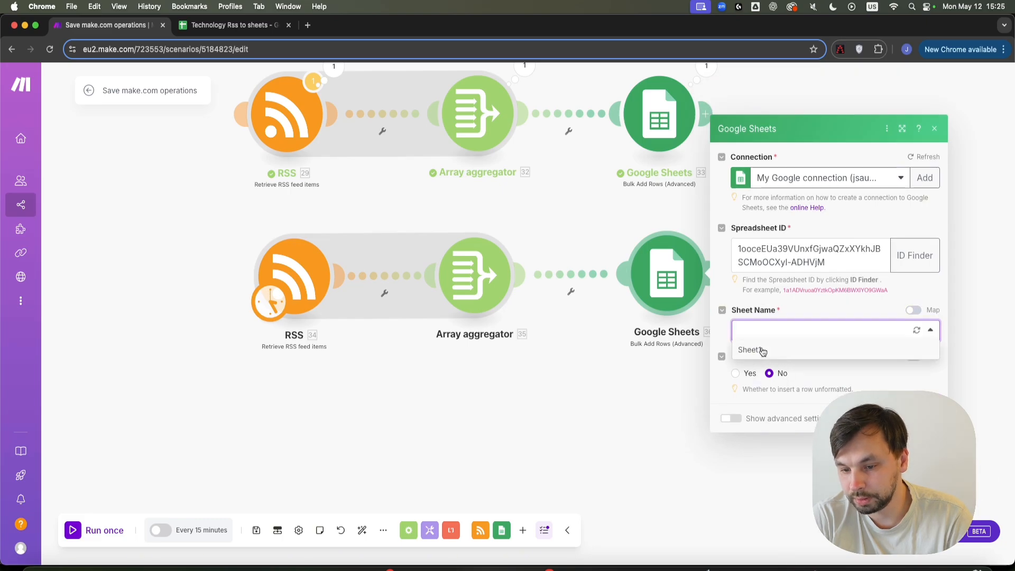
{"action": "left_click", "coordinate": [761, 348]}
{"action": "left_click", "coordinate": [781, 347]}
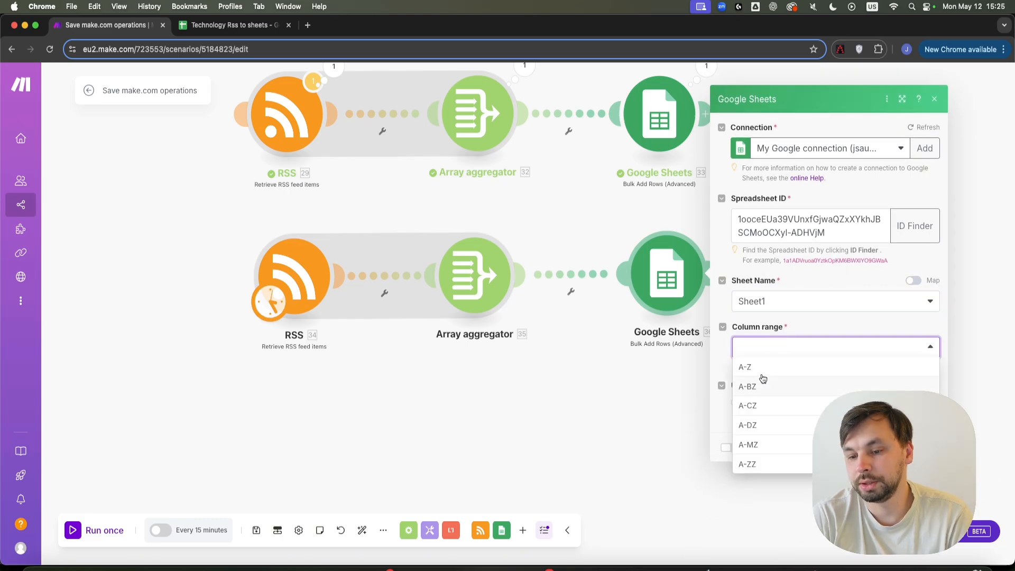
{"action": "left_click", "coordinate": [772, 370]}
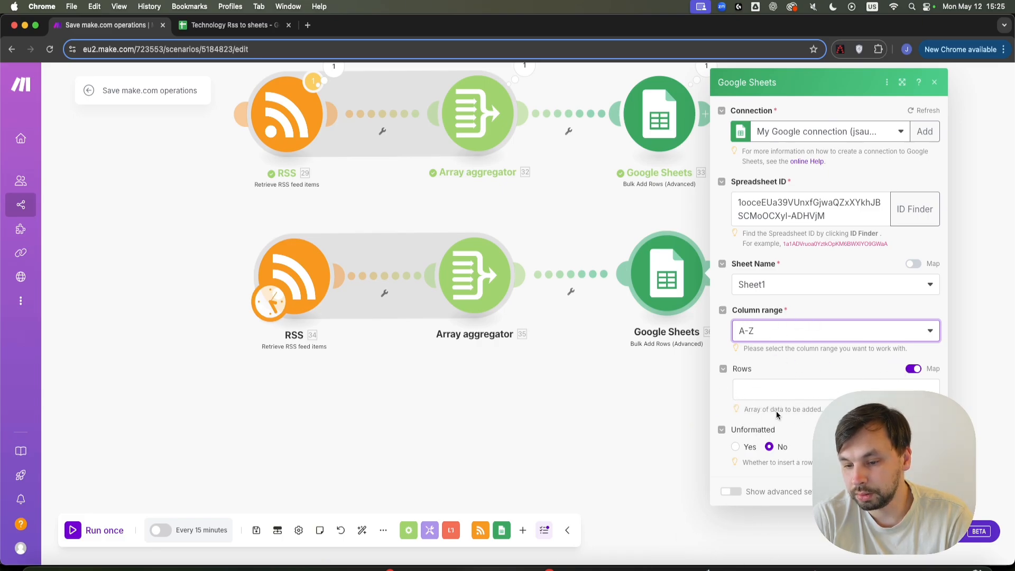
{"action": "mouse_move", "coordinate": [751, 412]}
{"action": "left_mouse_down"}
{"action": "mouse_move", "coordinate": [831, 412]}
{"action": "mouse_move", "coordinate": [751, 412]}
{"action": "left_mouse_up"}
Map 35. Array[] into Rows, set the advanced option to Insert rows, and save.
{"action": "left_click", "coordinate": [756, 390]}
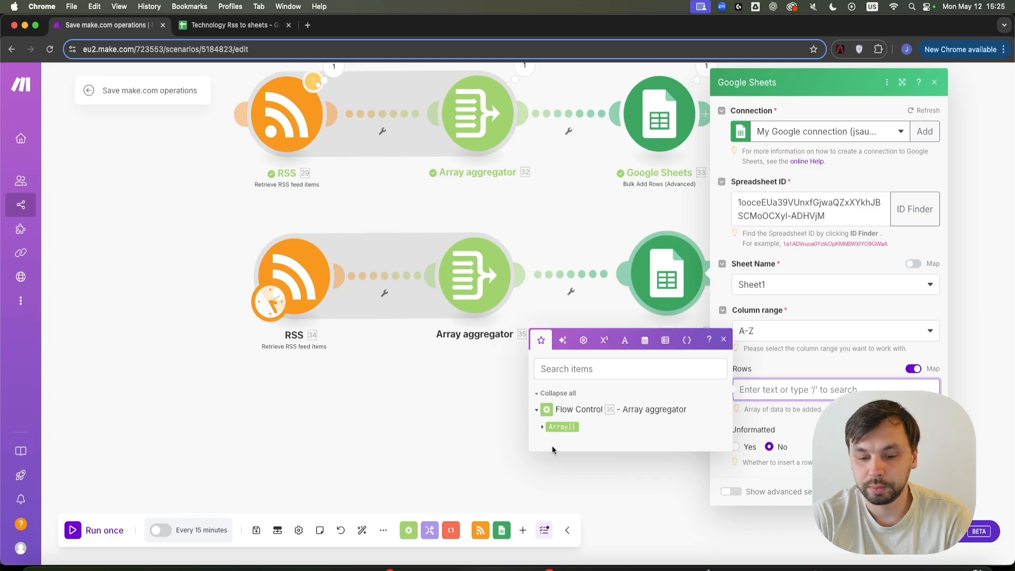
{"action": "left_click", "coordinate": [557, 426]}
{"action": "left_click", "coordinate": [768, 449]}
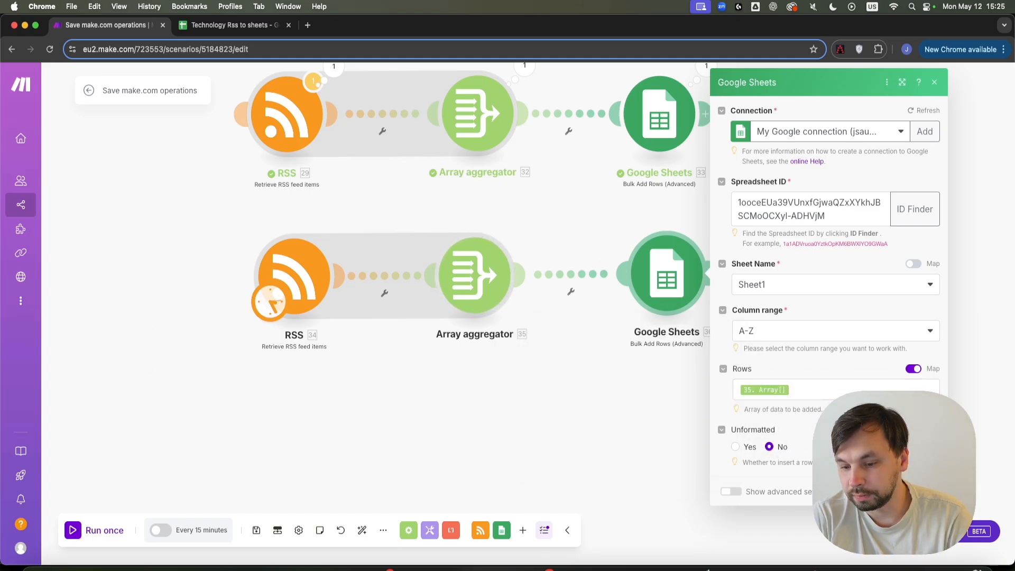
{"action": "left_click", "coordinate": [727, 492]}
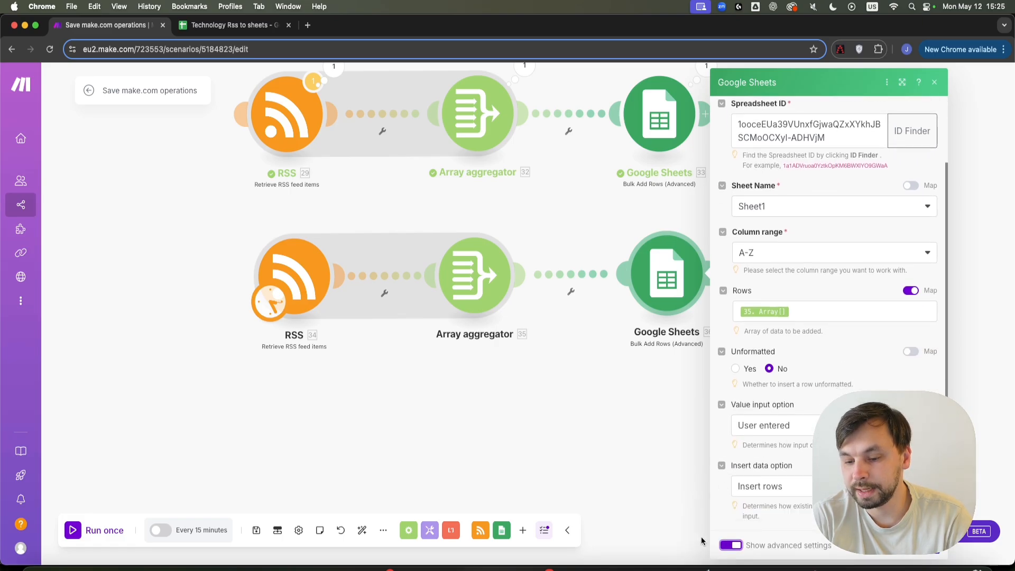
{"action": "left_click", "coordinate": [781, 485]}
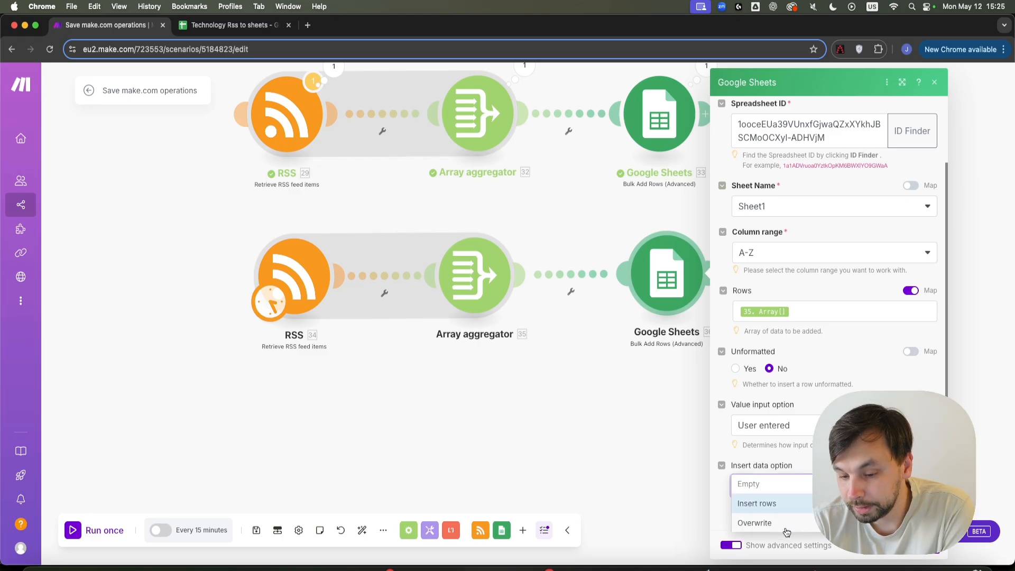
{"action": "left_click", "coordinate": [761, 507]}
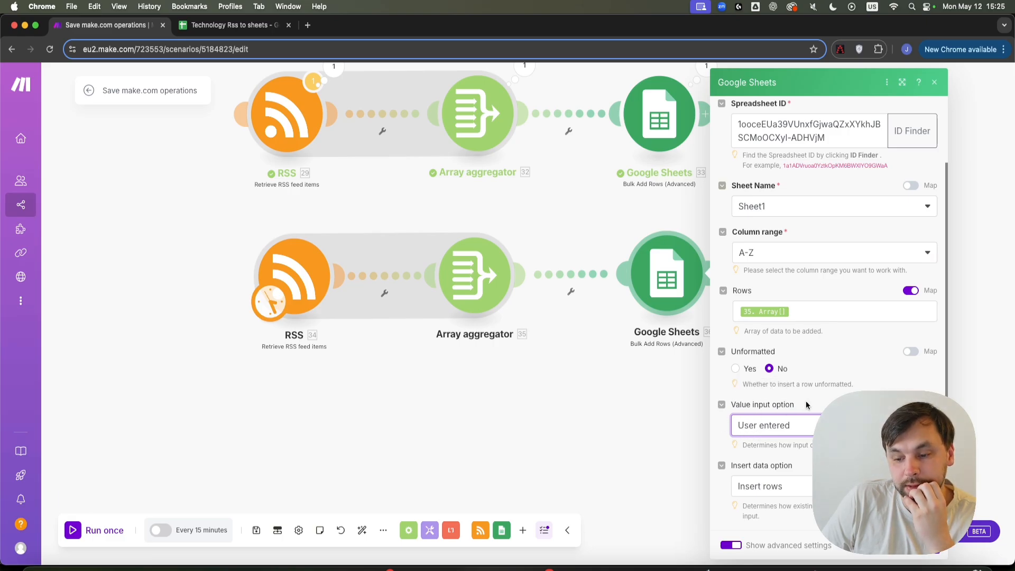
{"action": "left_click", "coordinate": [922, 546]}
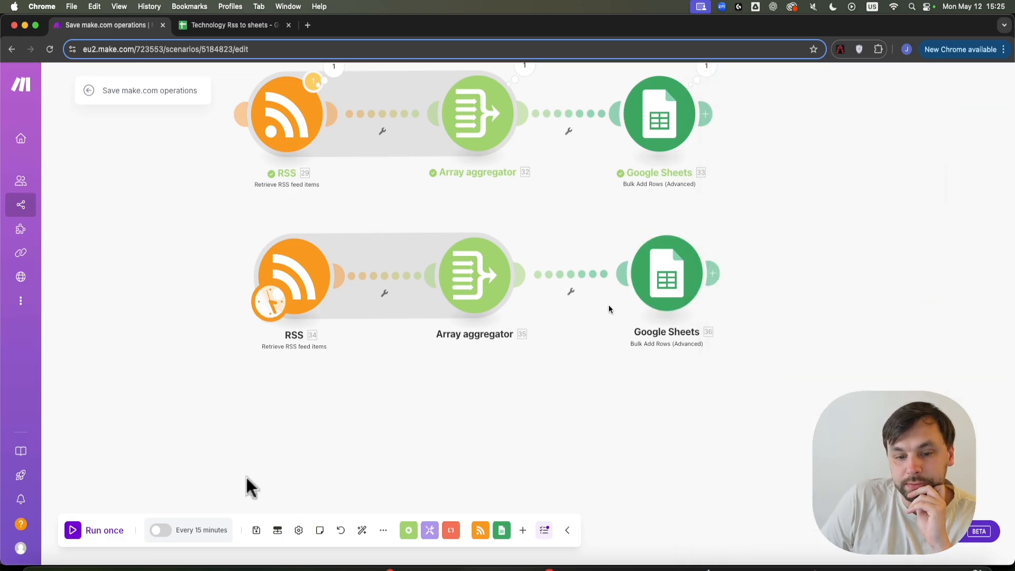
Set Array aggregator 35's target structure type to Google Sheets - Bulk Add Rows Rows.
{"action": "left_click", "coordinate": [472, 284]}
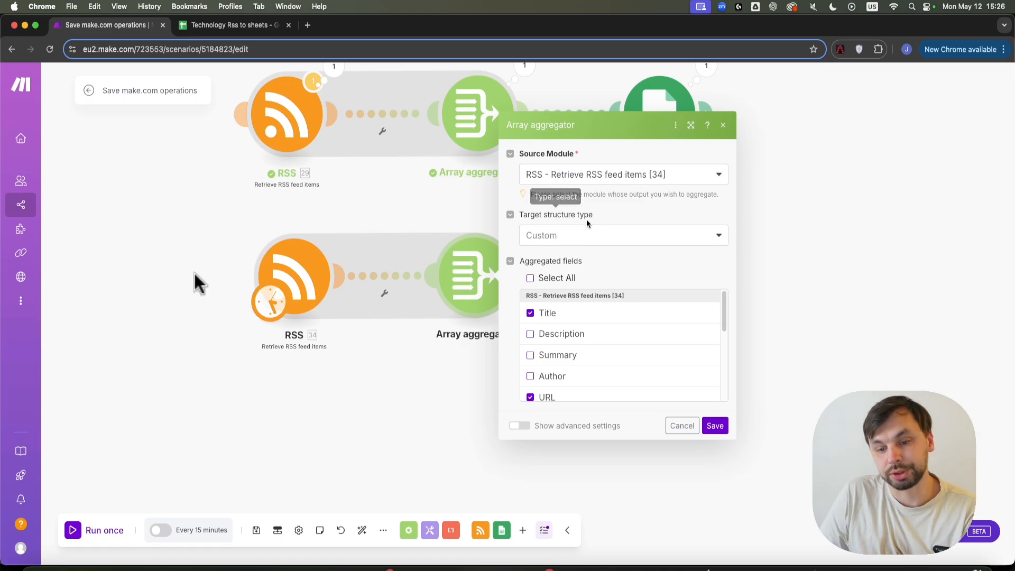
{"action": "left_click", "coordinate": [559, 235]}
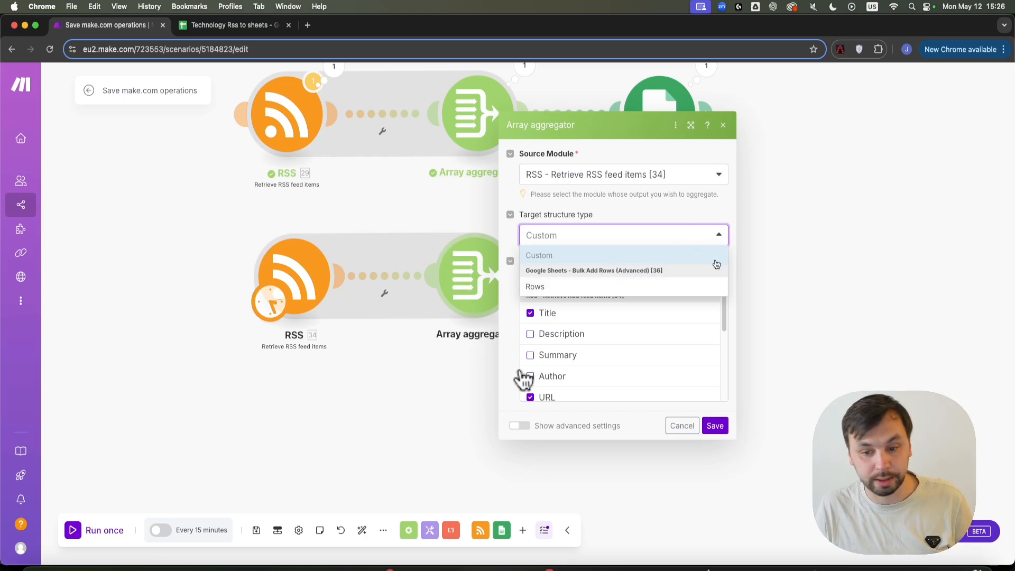
{"action": "left_click", "coordinate": [535, 287]}
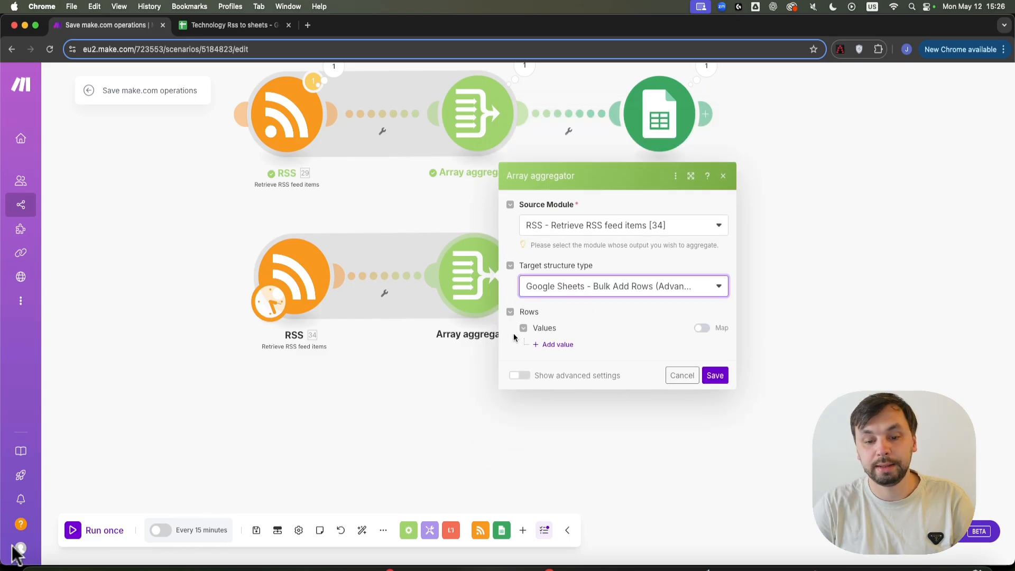
Map 34. Title to Column 1 and 34. URL to Column 2, then save.
{"action": "left_click", "coordinate": [564, 344]}
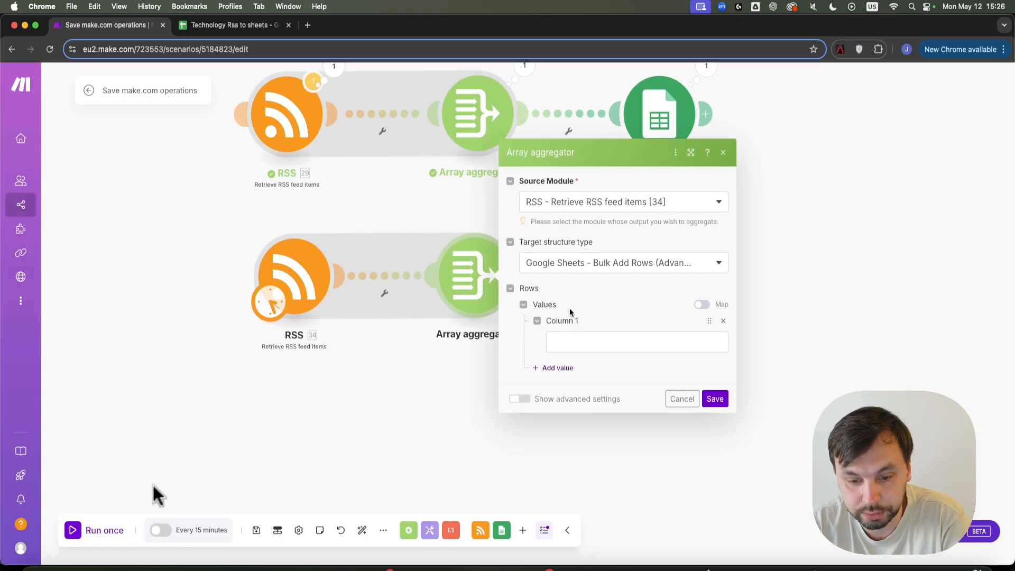
{"action": "left_click", "coordinate": [581, 345]}
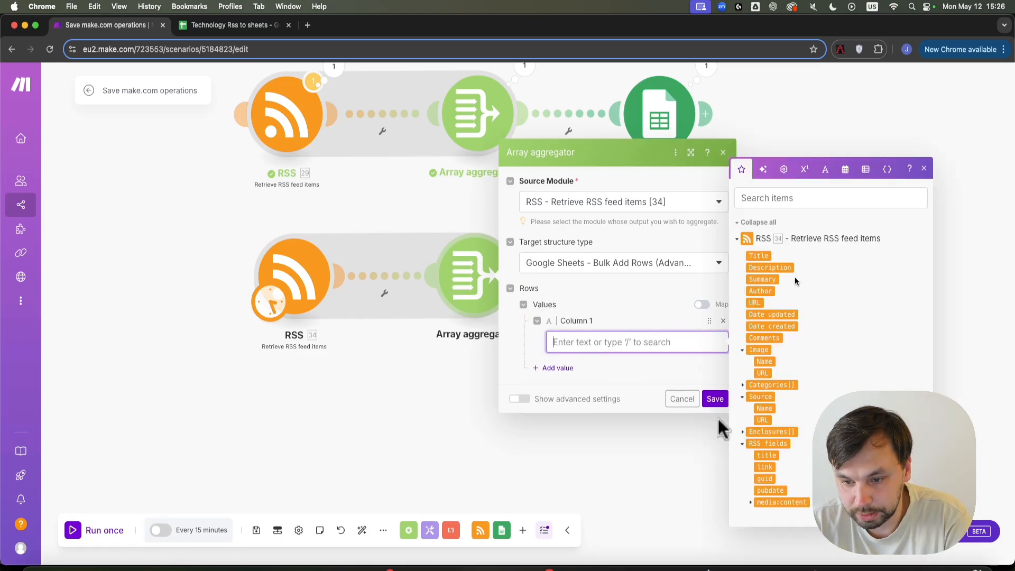
{"action": "left_click", "coordinate": [760, 256]}
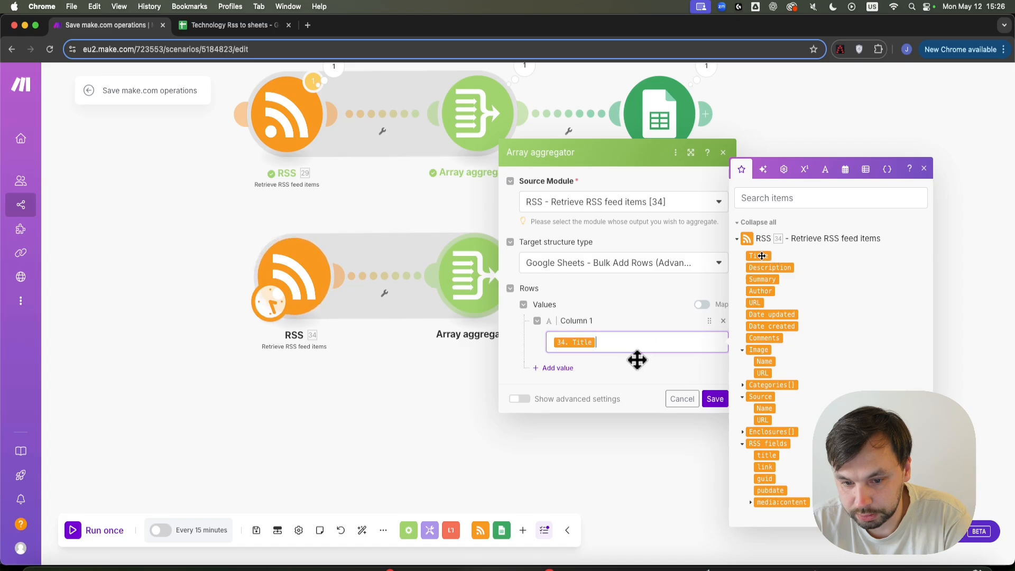
{"action": "left_click", "coordinate": [572, 365]}
{"action": "left_click", "coordinate": [608, 375]}
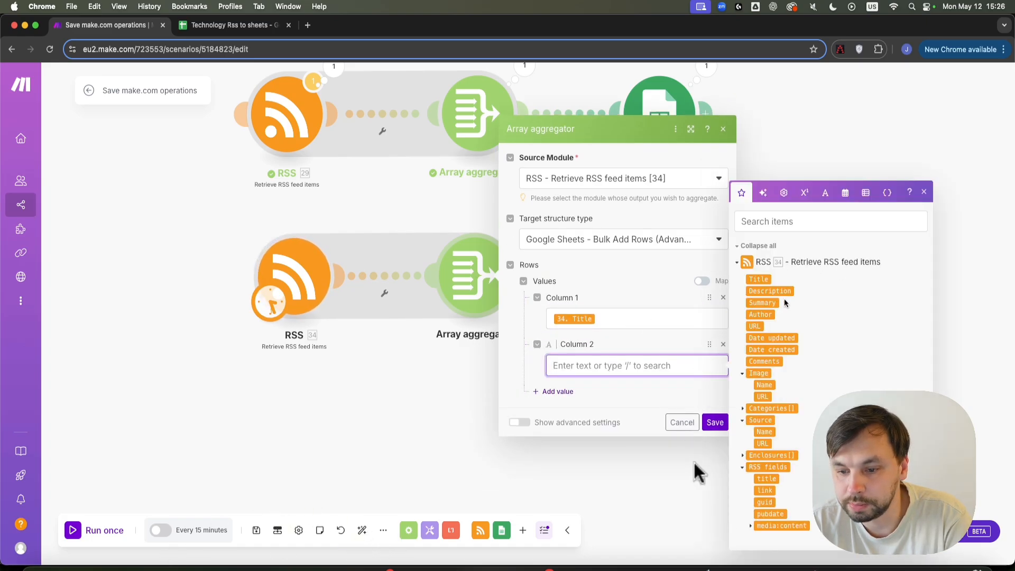
{"action": "left_click", "coordinate": [754, 326]}
{"action": "left_click", "coordinate": [714, 422]}
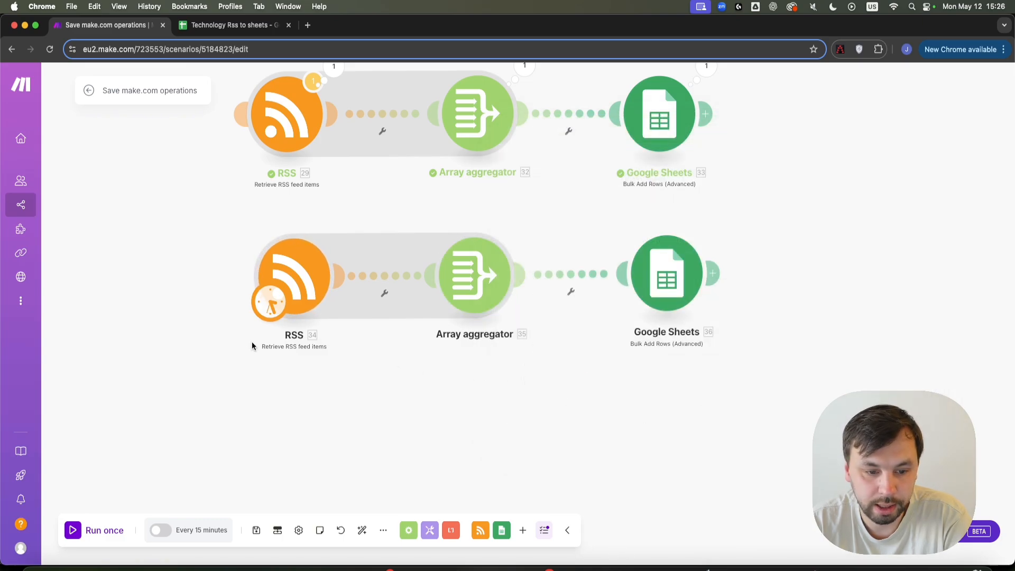
Run the scenario once and confirm the spreadsheet's title and URL rows now reach row 126.
{"action": "left_click", "coordinate": [82, 537]}
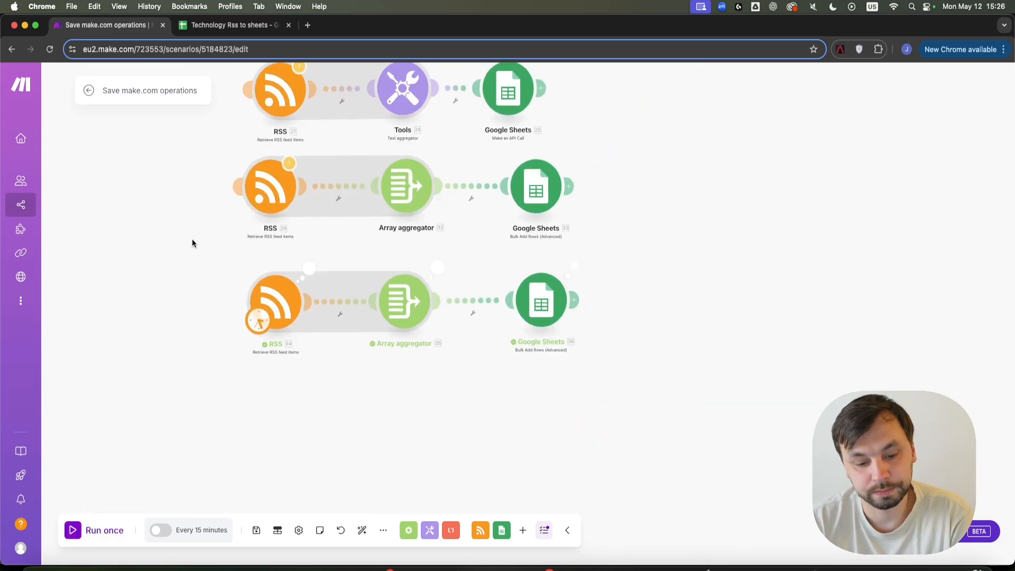
{"action": "left_click", "coordinate": [211, 26]}
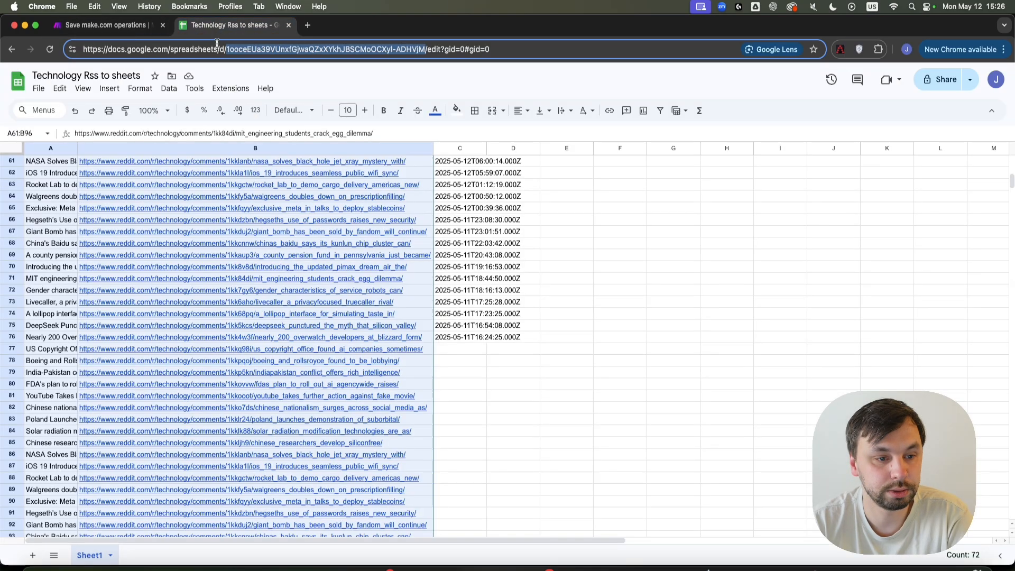
{"action": "scroll", "coordinate": [253, 284], "scroll_direction": "down", "scroll_amount": 15}
{"action": "scroll", "coordinate": [297, 356], "scroll_direction": "up", "scroll_amount": 5}
{"action": "scroll", "coordinate": [442, 435], "scroll_direction": "up", "scroll_amount": 3}
{"action": "scroll", "coordinate": [458, 499], "scroll_direction": "down", "scroll_amount": 1}
{"action": "left_click", "coordinate": [110, 25]}
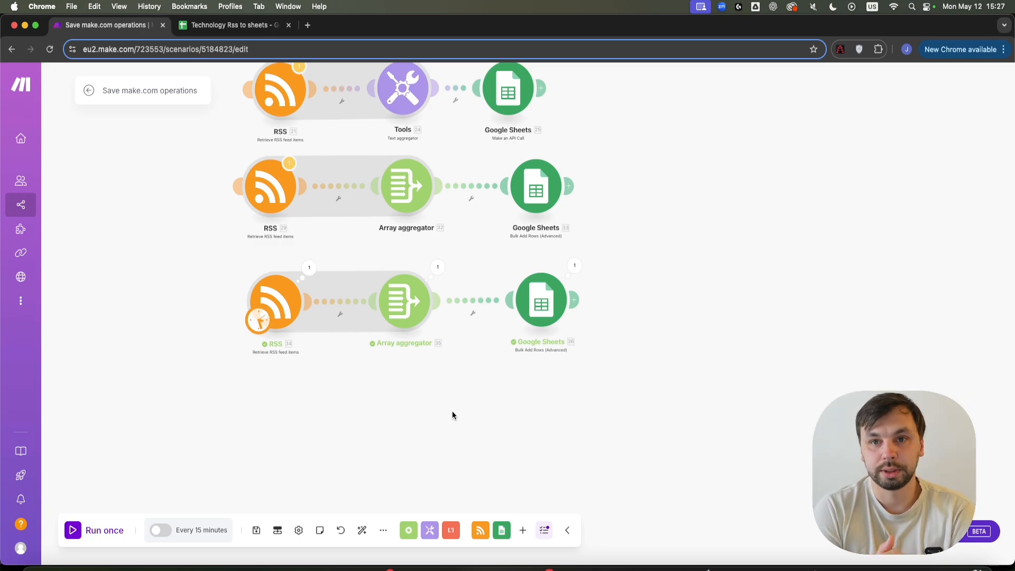
{"action": "scroll", "coordinate": [506, 396], "scroll_direction": "up", "scroll_amount": 4}
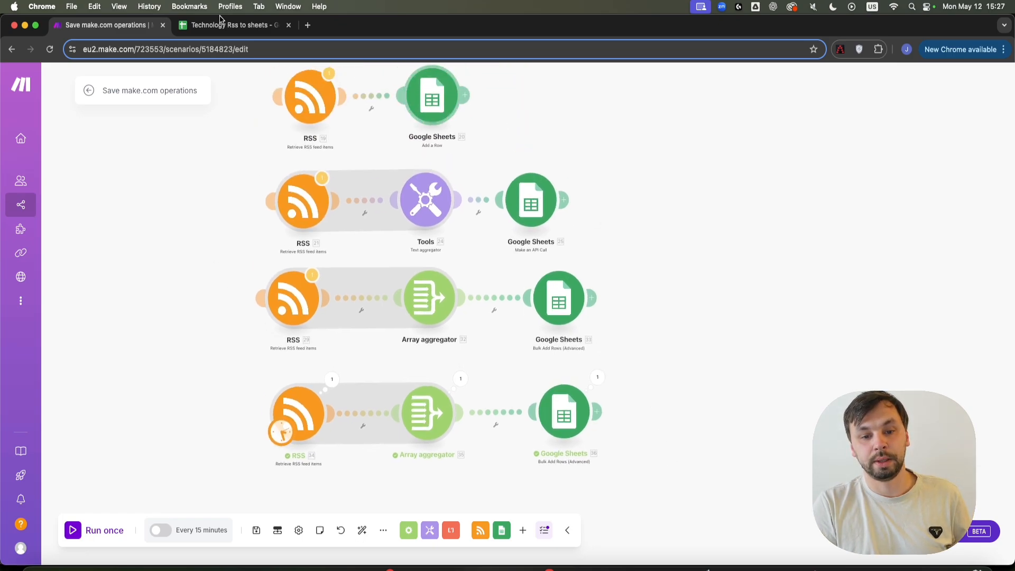